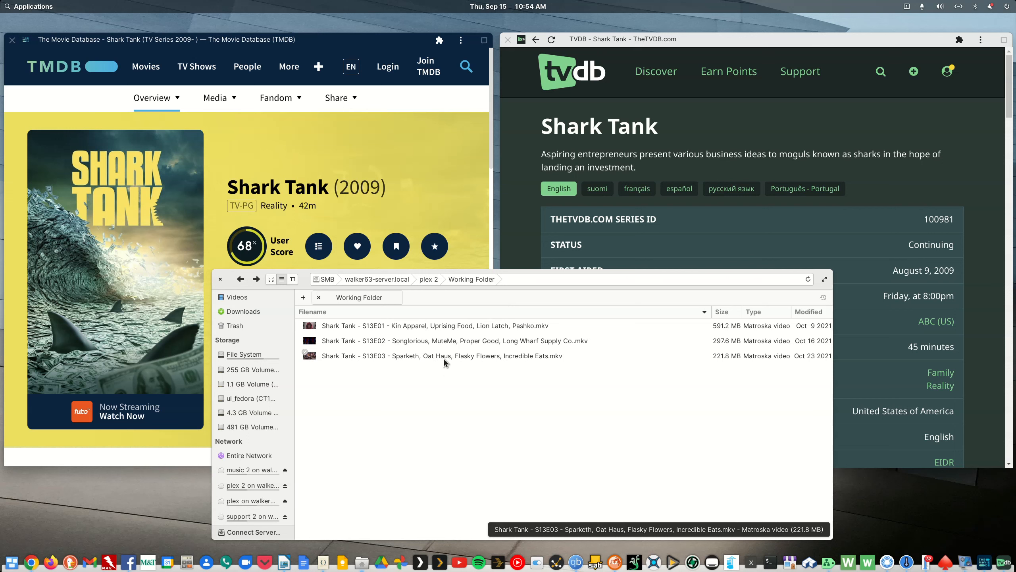
right_click(376, 326)
left_click(419, 221)
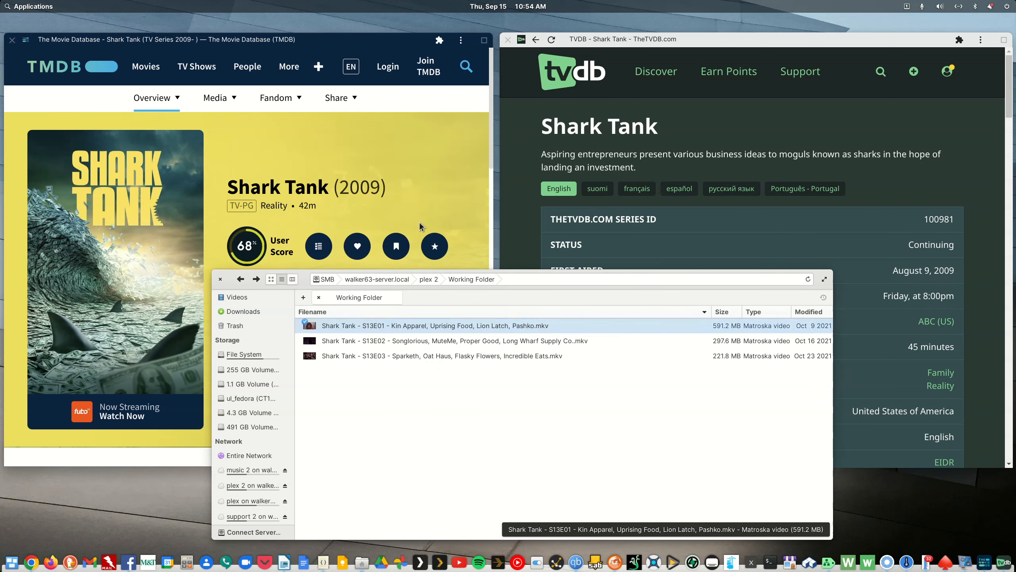
key("Home")
key("shift+Right")
key("shift+Right")
key("shift+Right")
key("shift+Right")
key("shift+Right")
key("shift+Right")
key("shift+Right")
key("shift+Right")
key("shift+Right")
key("shift+Right")
key("shift+Right")
key("shift+Right")
key("shift+Right")
key("shift+Right")
key("shift+Right")
key("shift+Right")
key("shift+Right")
key("shift+Right")
key("shift+Right")
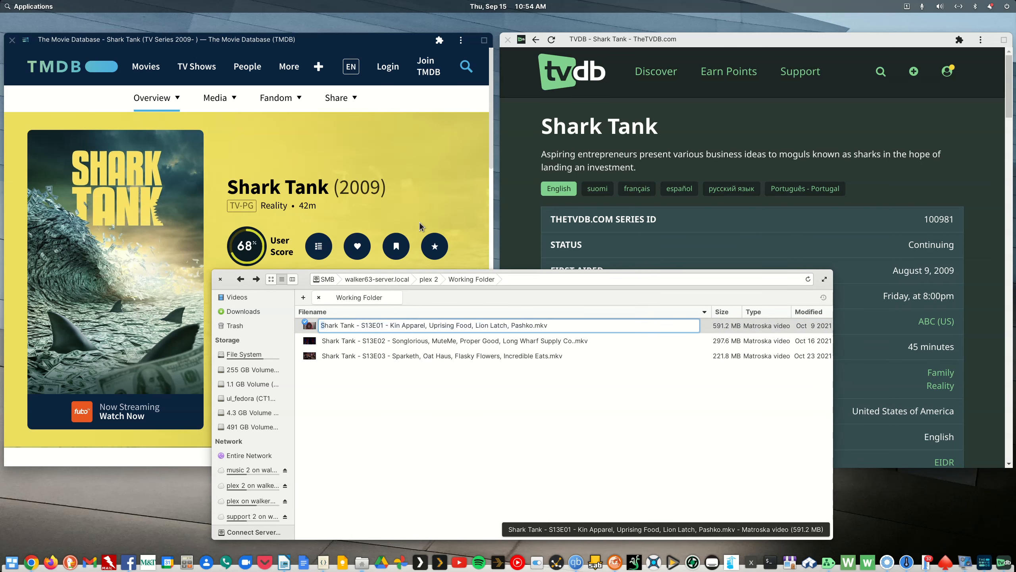
key("shift+Right")
key("Right")
key("Return")
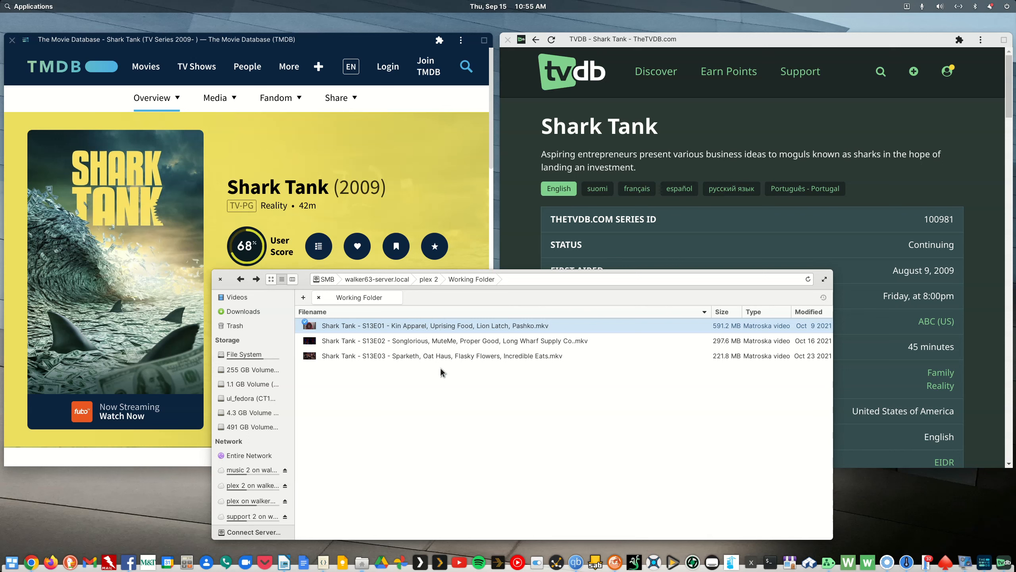
Select the show title Shark Tank (2009) on the TMDB page and return to the file manager
left_click(345, 45)
left_click(674, 38)
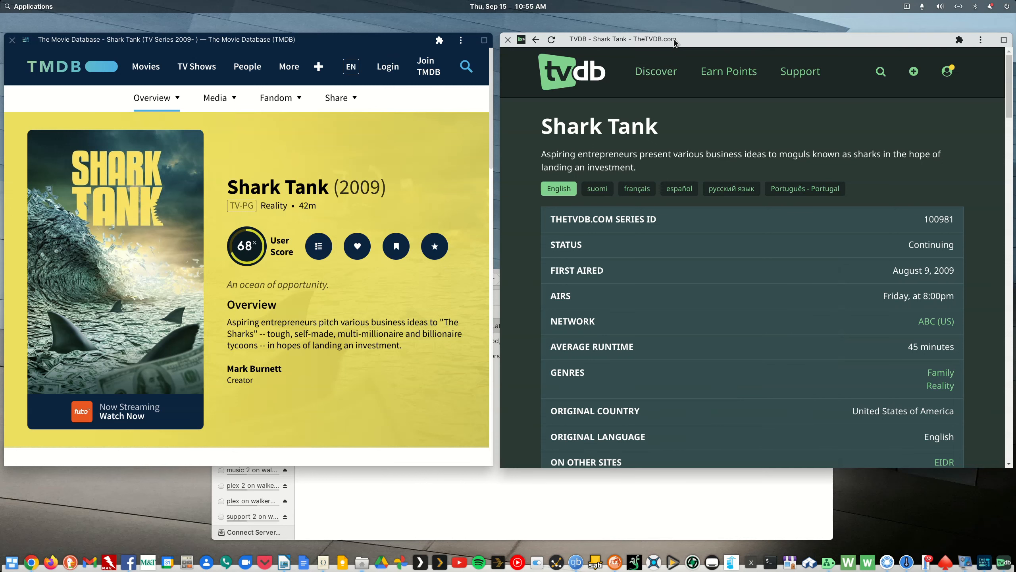
left_click(373, 45)
left_click_drag(397, 191, 229, 186)
key("ctrl+c")
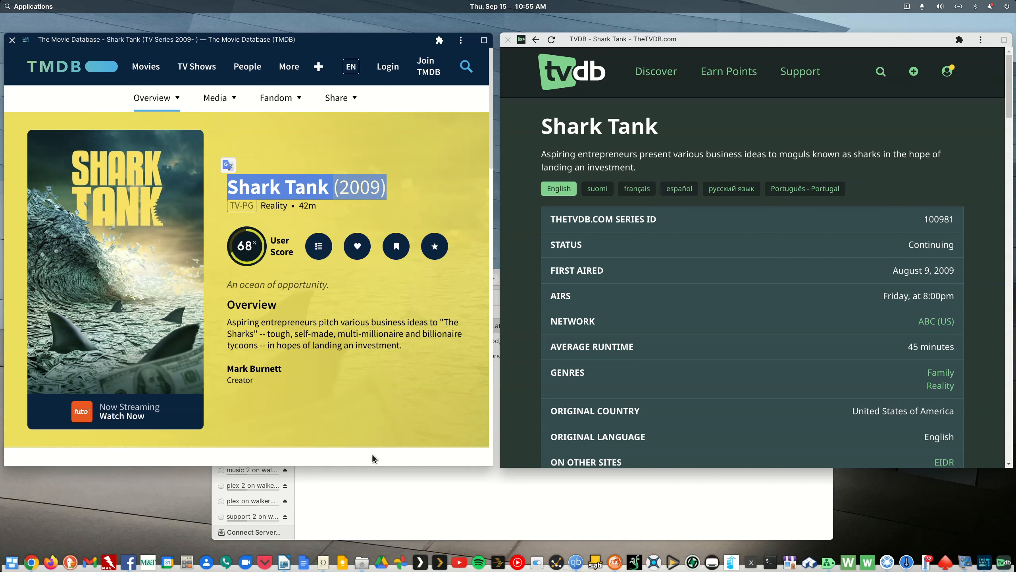
left_click(374, 480)
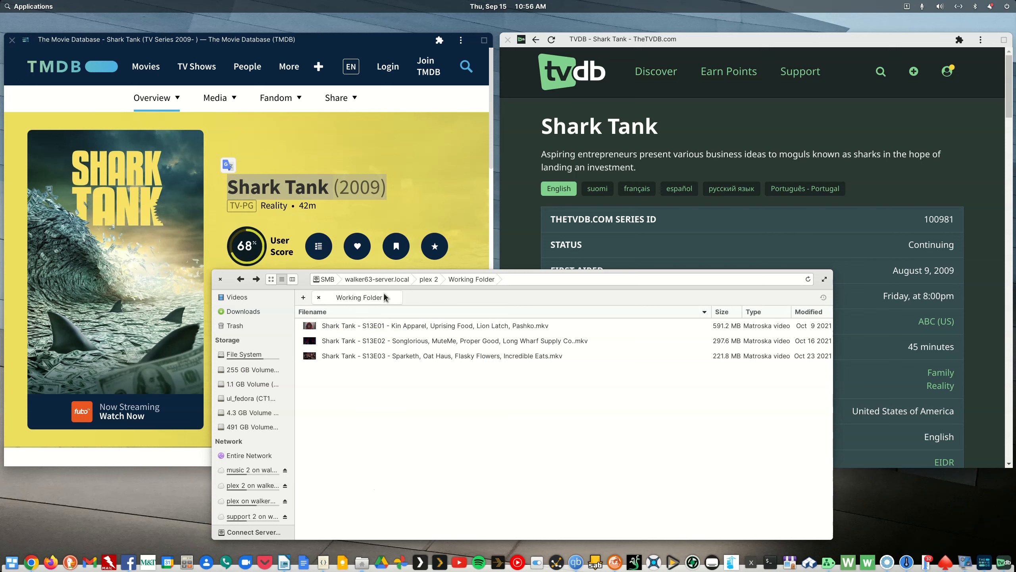
Try to insert the copied title with year into the first episode's filename in place of Shark Tank
right_click(343, 326)
left_click(377, 223)
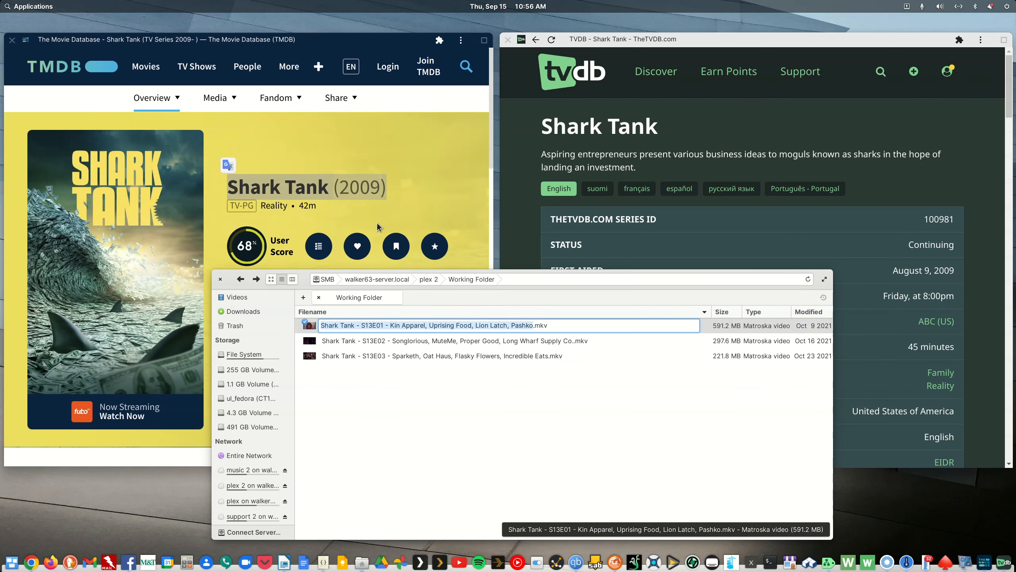
key("Home")
key("ctrl+shift+Right")
key("ctrl+shift+Right")
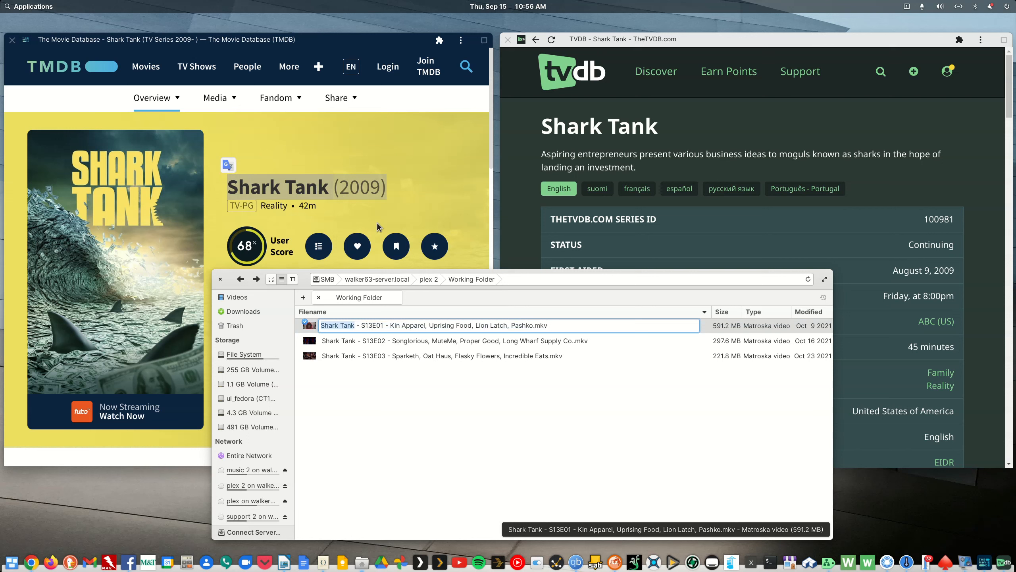
key("ctrl+v")
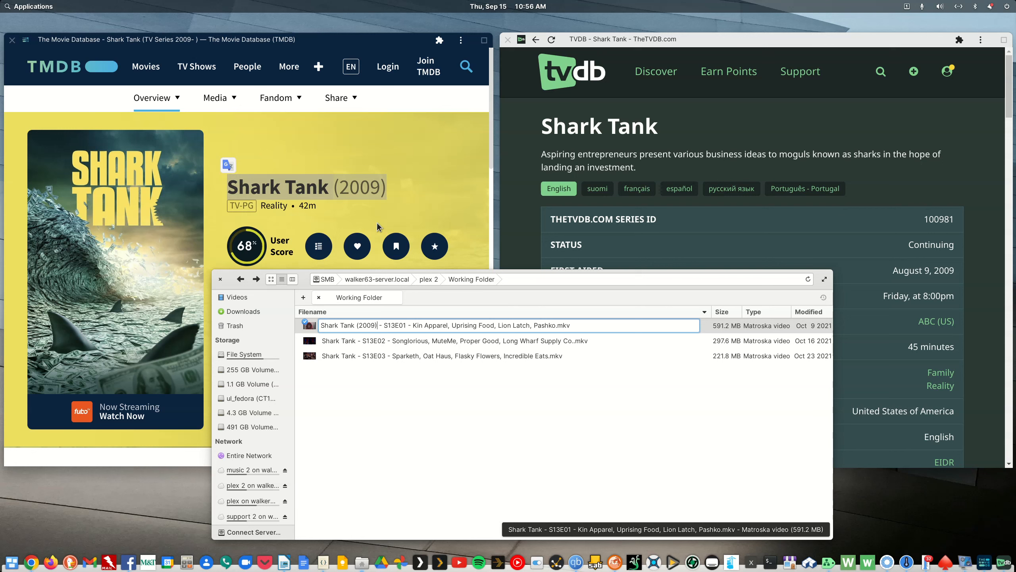
key("shift+Left")
key("shift+Left")
key("shift+Left")
key("shift+Left")
key("shift+Left")
key("shift+Left")
key("shift+Left")
key("shift+Left")
key("BackSpace")
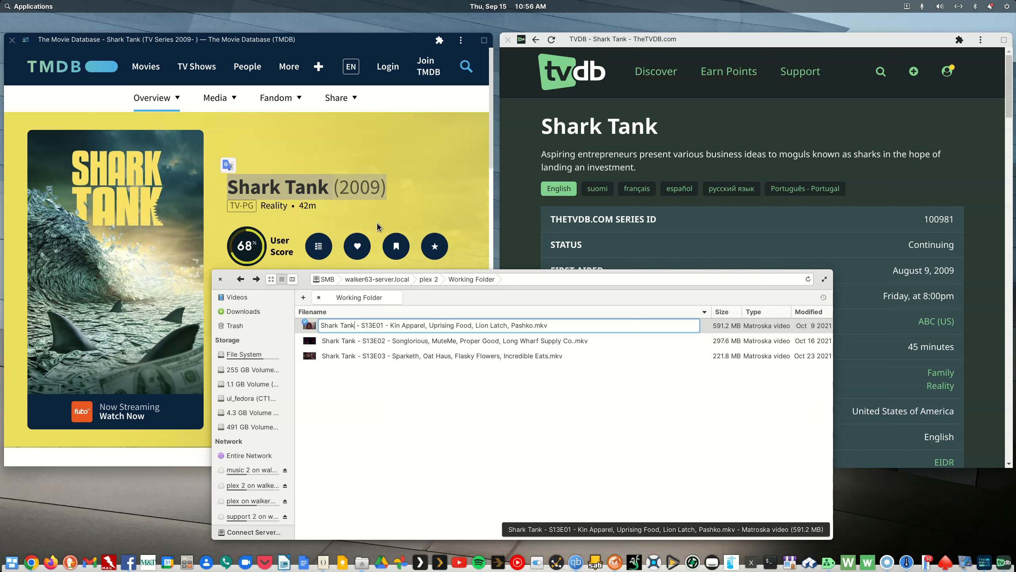
key("Return")
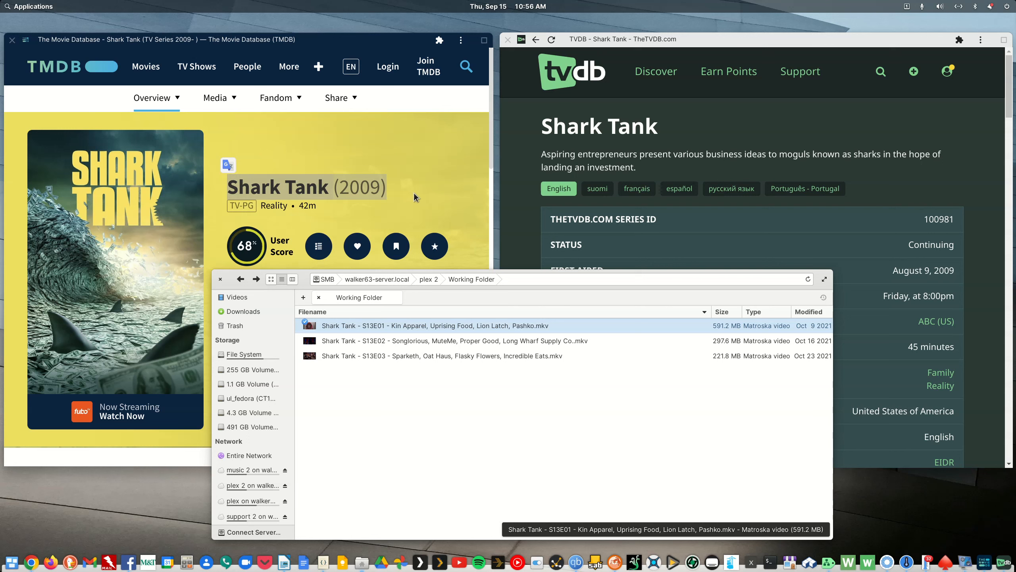
Open Plex Desktop full-size and open the Advanced edit settings of the TV Shows - Collections library
left_click(387, 183)
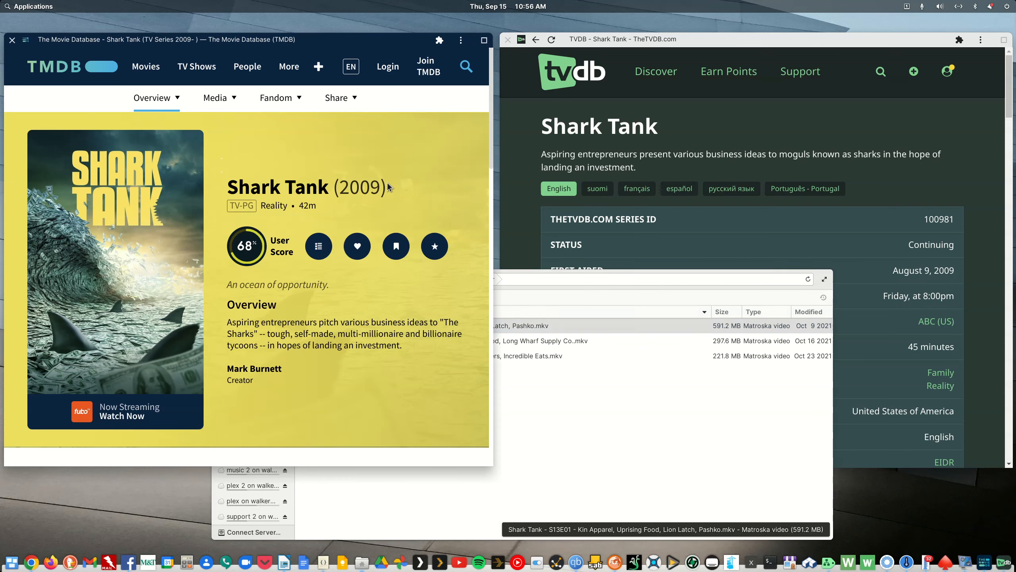
left_click(510, 271)
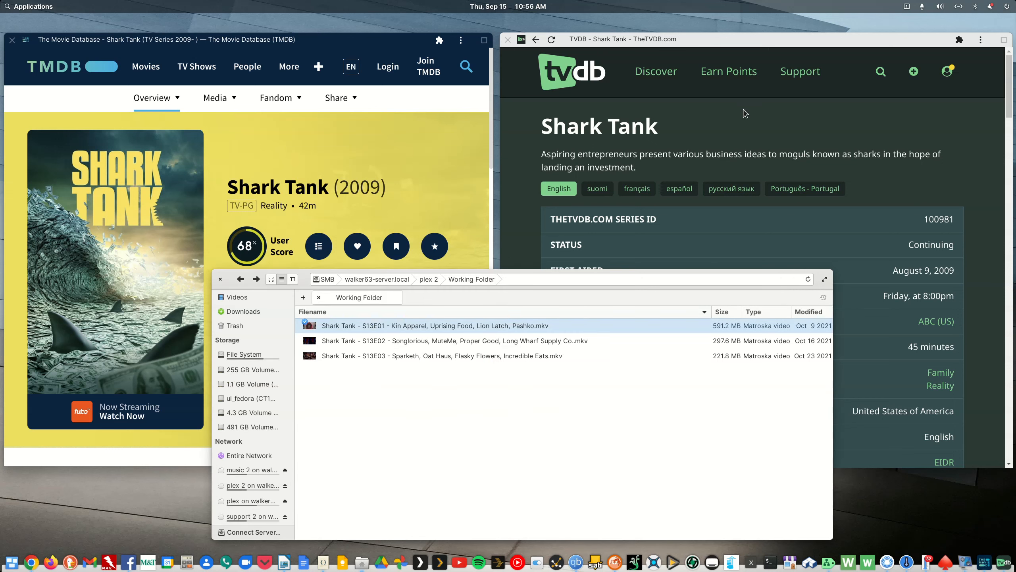
left_click(418, 563)
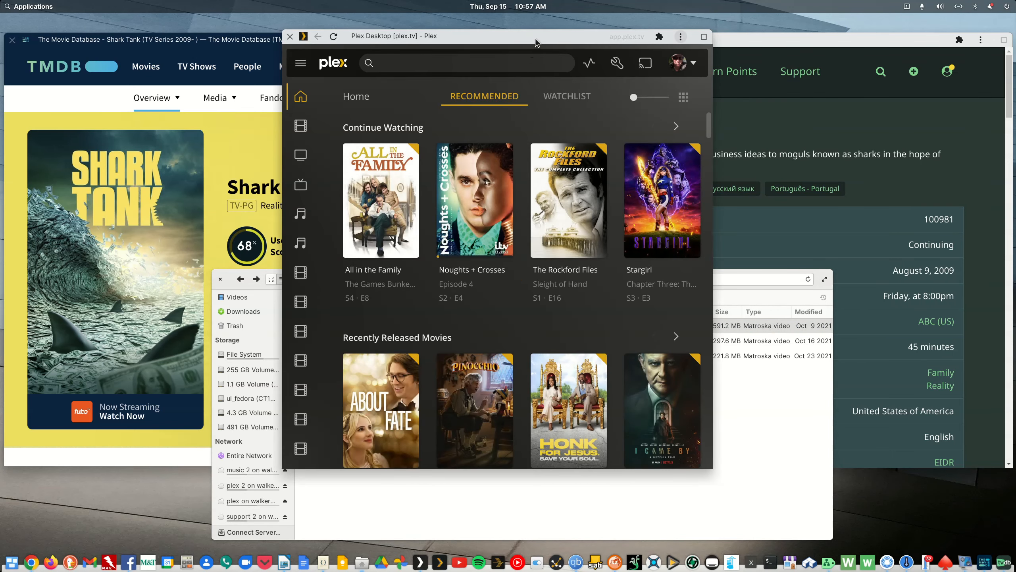
double_click(535, 38)
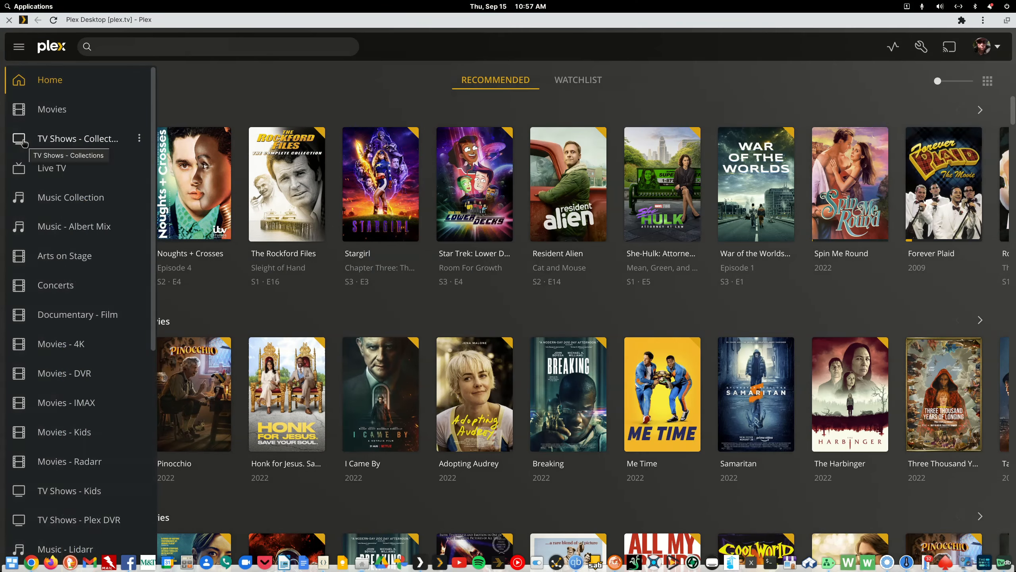
left_click(46, 142)
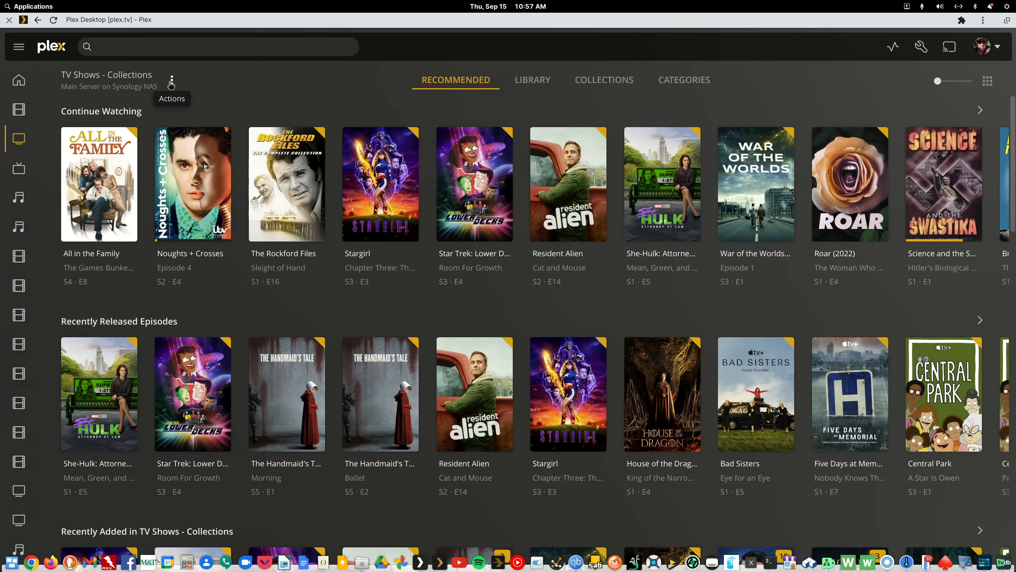
left_click(172, 82)
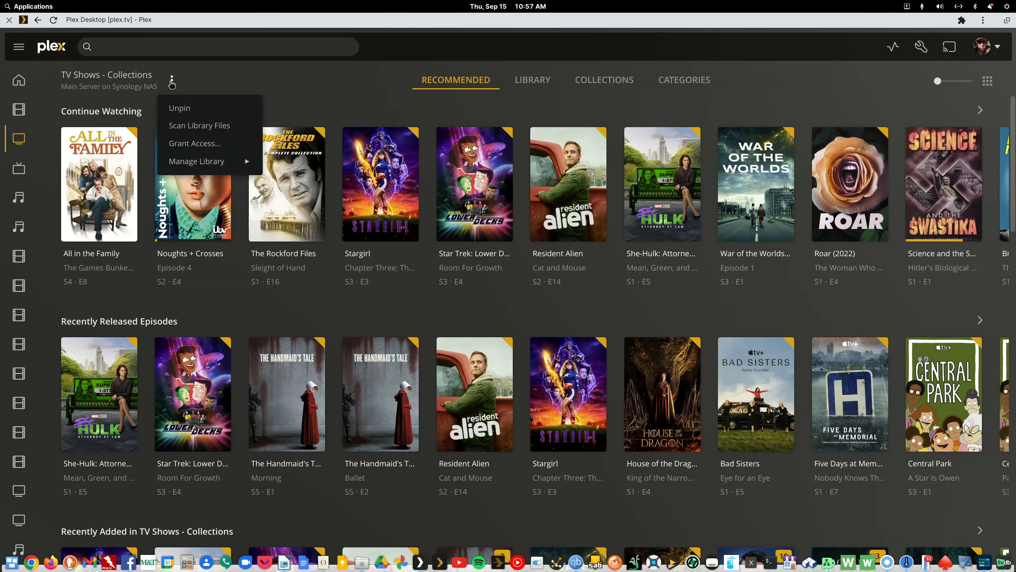
mouse_move(192, 161)
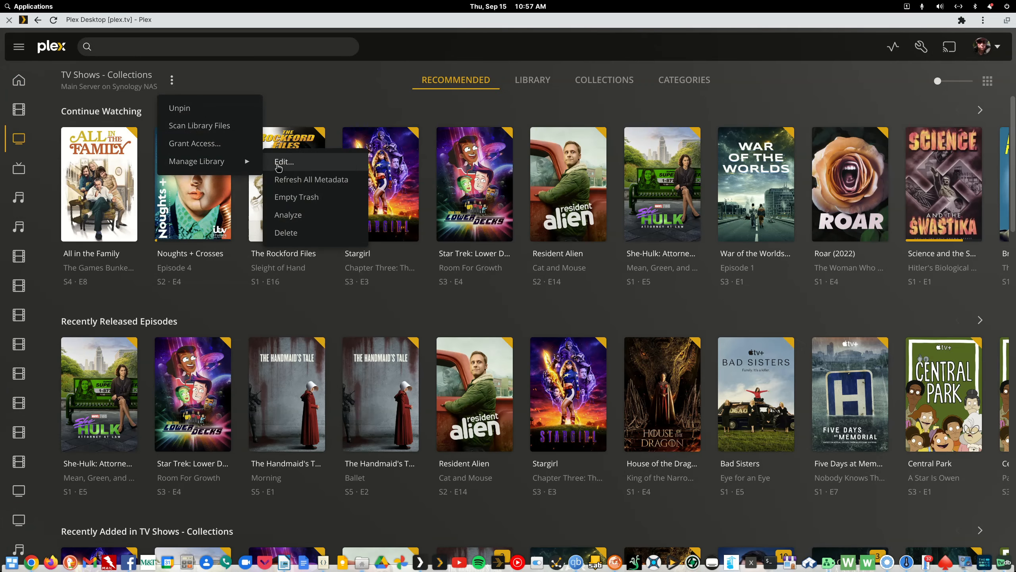
left_click(280, 164)
left_click(339, 172)
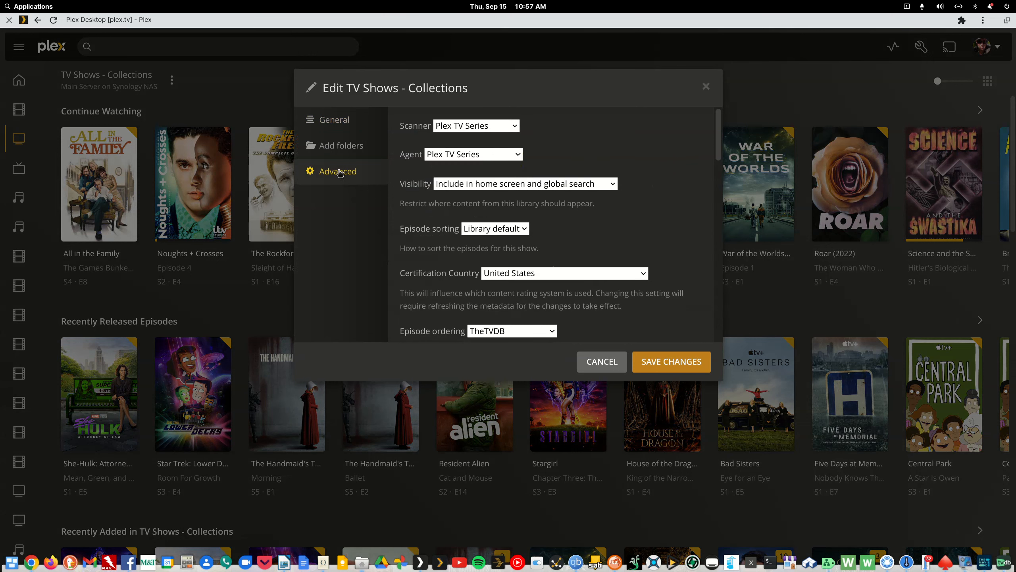
Review the Episode ordering option and save the library settings
scroll(398, 251, "down", 2)
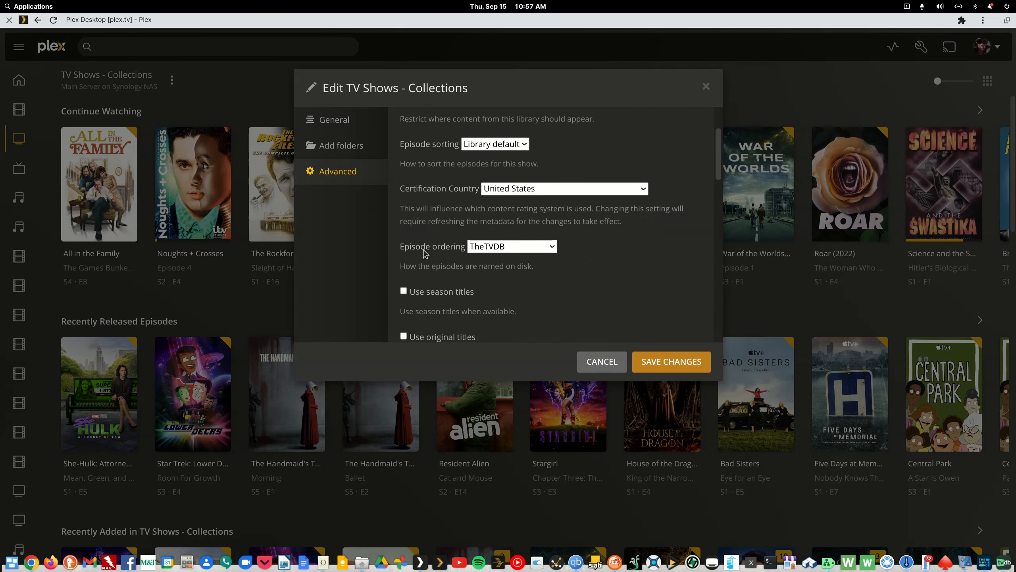
left_click(555, 247)
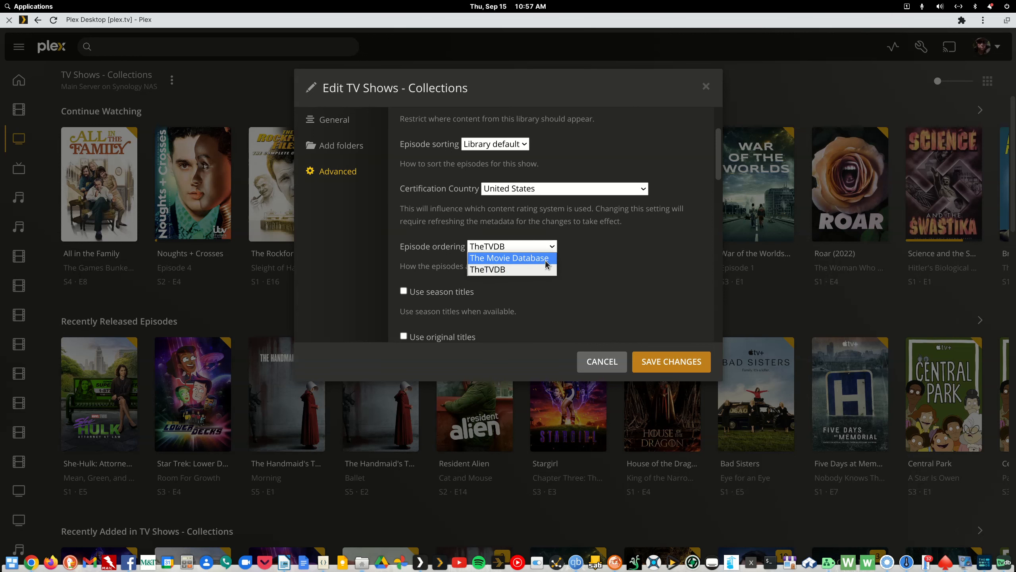
left_click(574, 262)
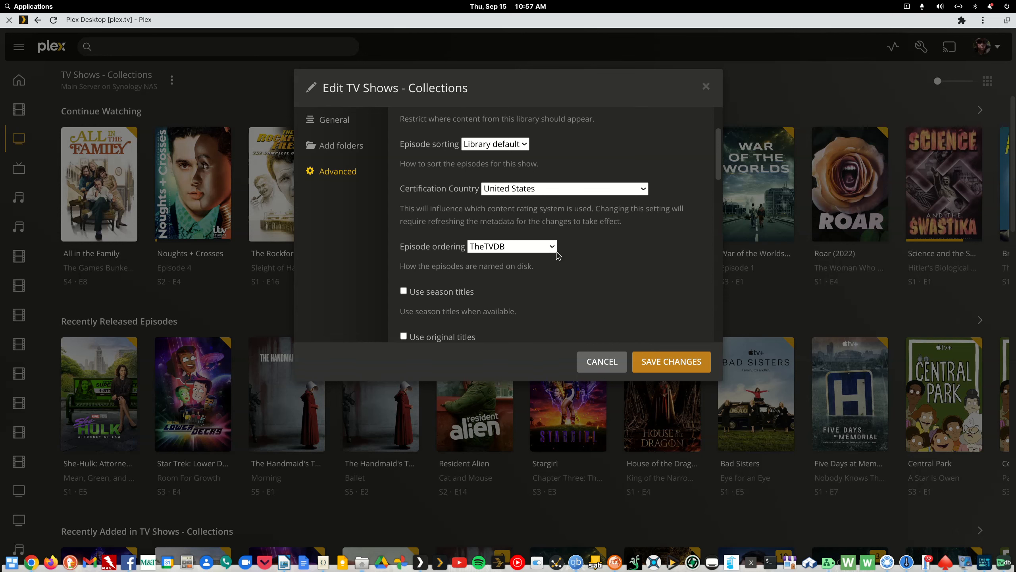
left_click(669, 361)
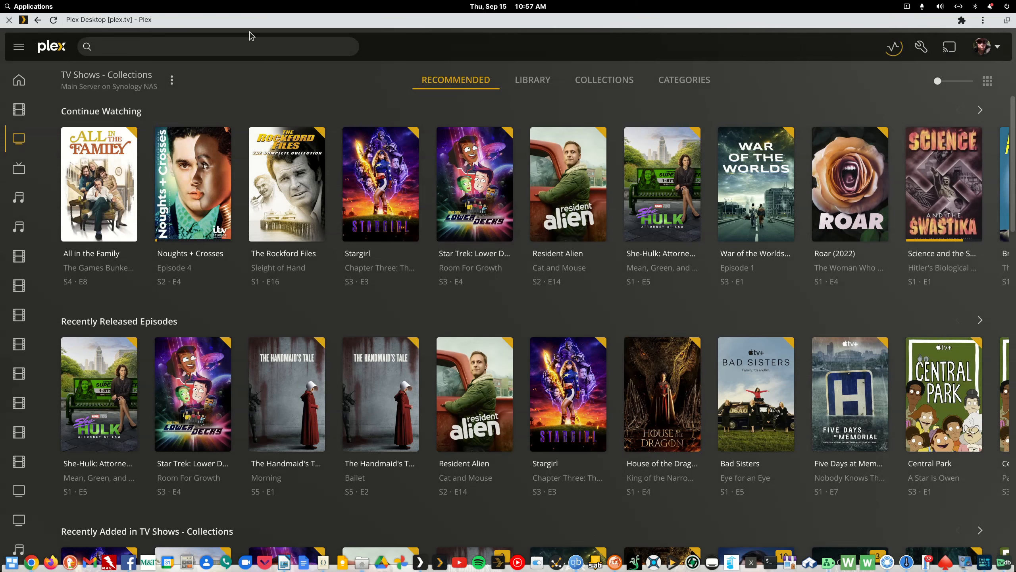
Restore and close the Plex Desktop window
double_click(260, 21)
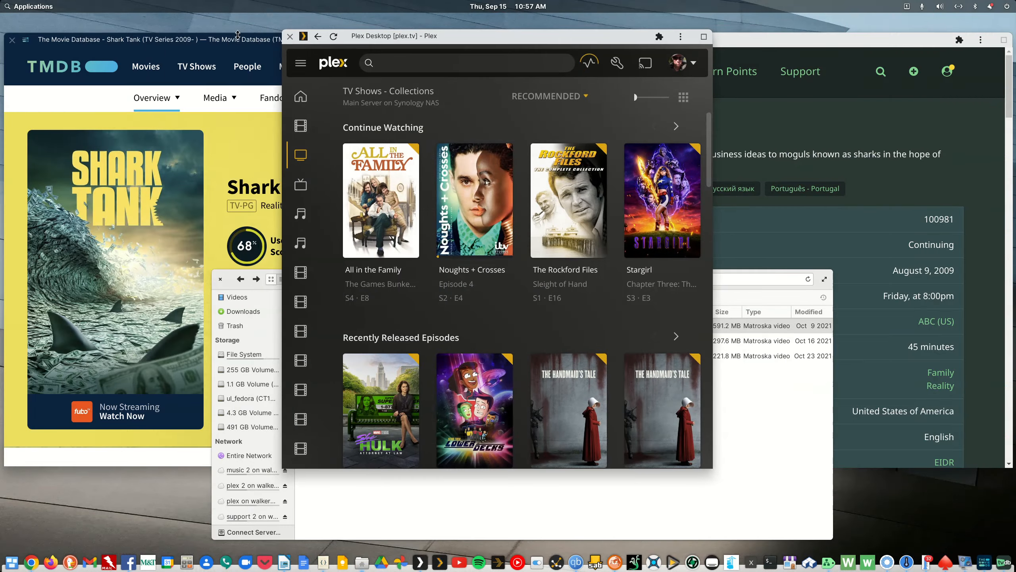
left_click(290, 36)
Try to add the tag [1080p 5.1 h264] before the extension of the first episode's filename
mouse_move(280, 62)
left_click(419, 418)
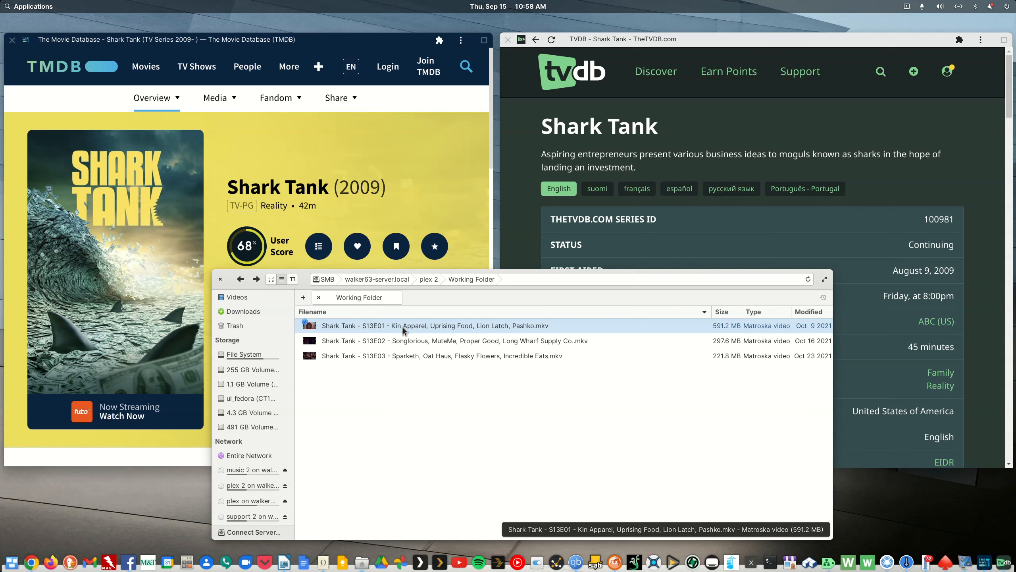
key("F2")
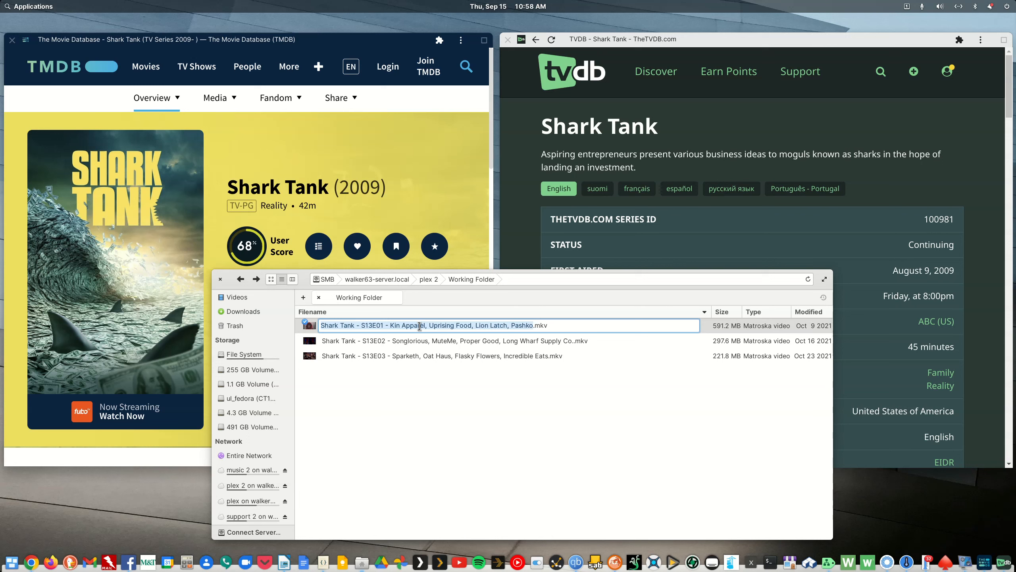
key("Right")
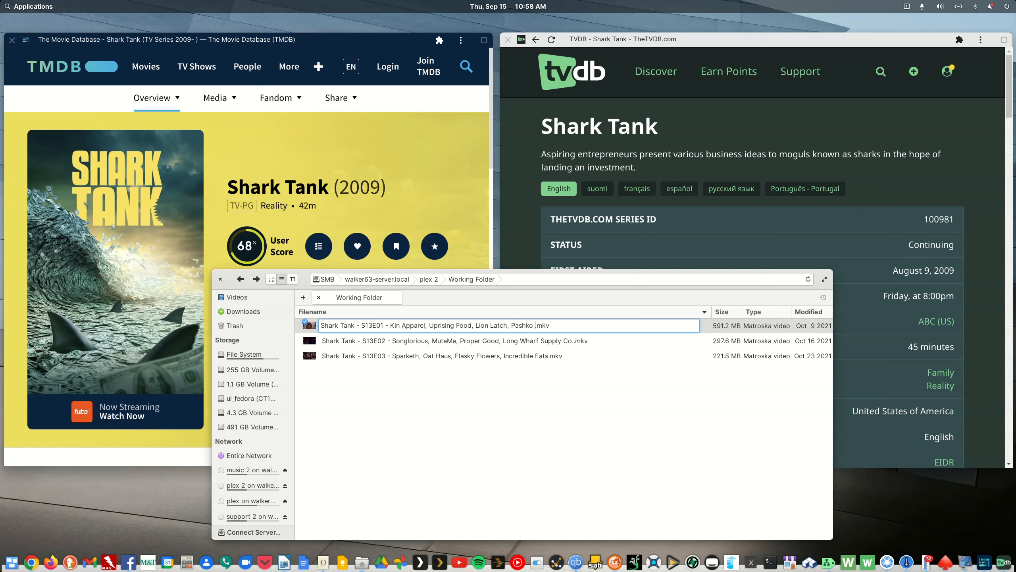
type("[]")
type("1080")
type("p ")
type("5.1")
type(" h26")
type("4")
key("Return")
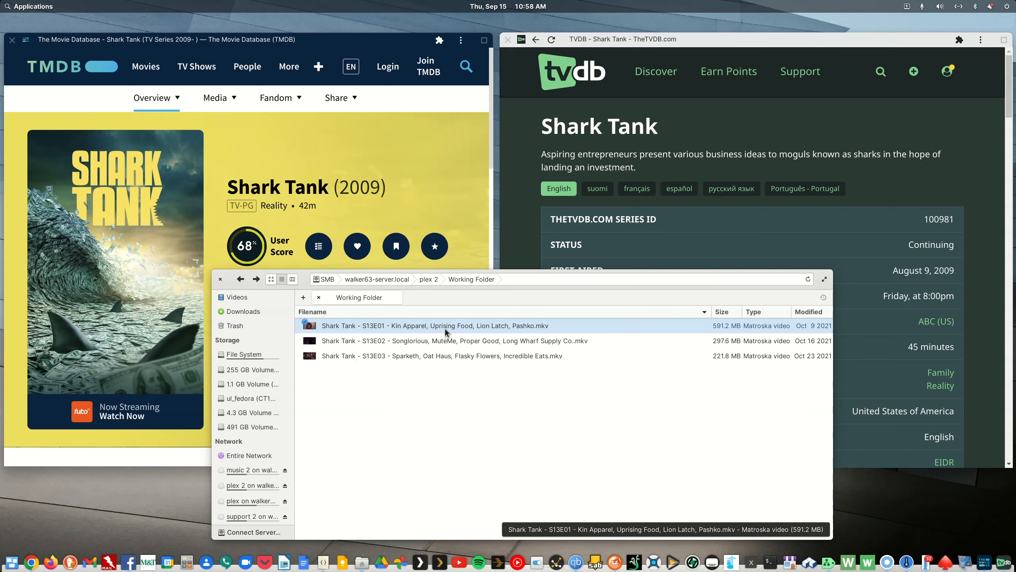
Create a new folder named Shark Tank in Working Folder and open it
right_click(420, 416)
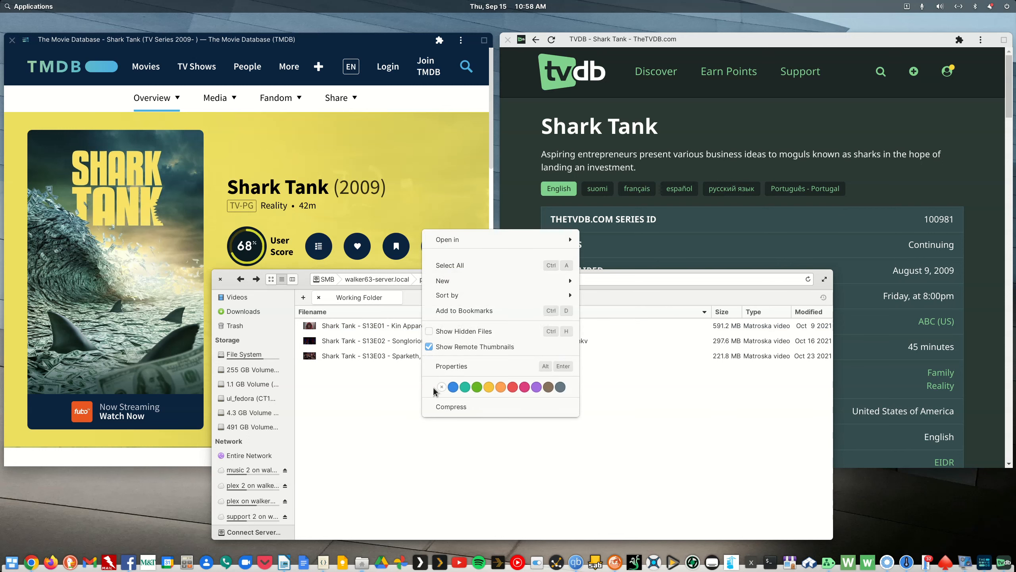
mouse_move(450, 280)
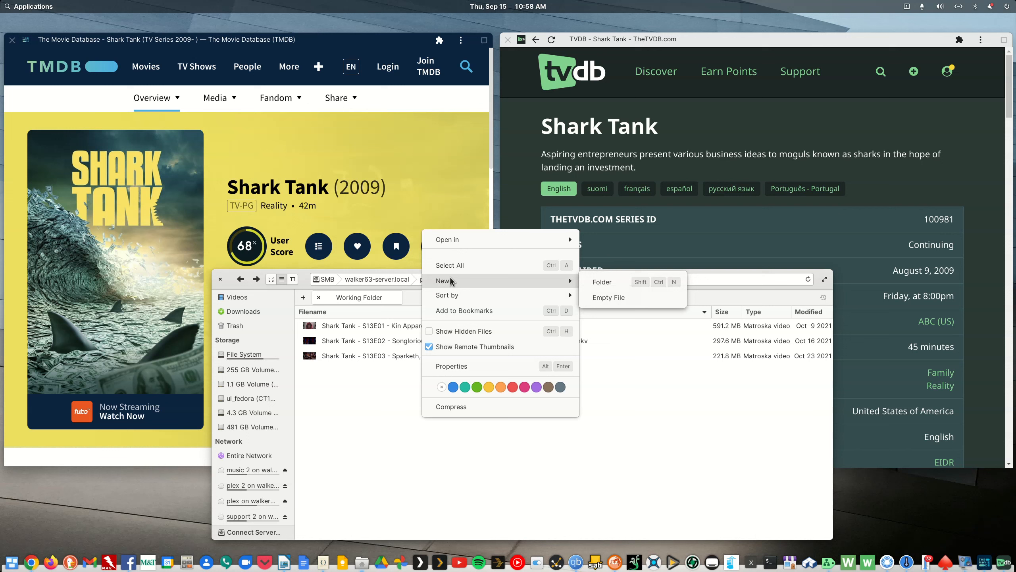
left_click(602, 281)
type("S")
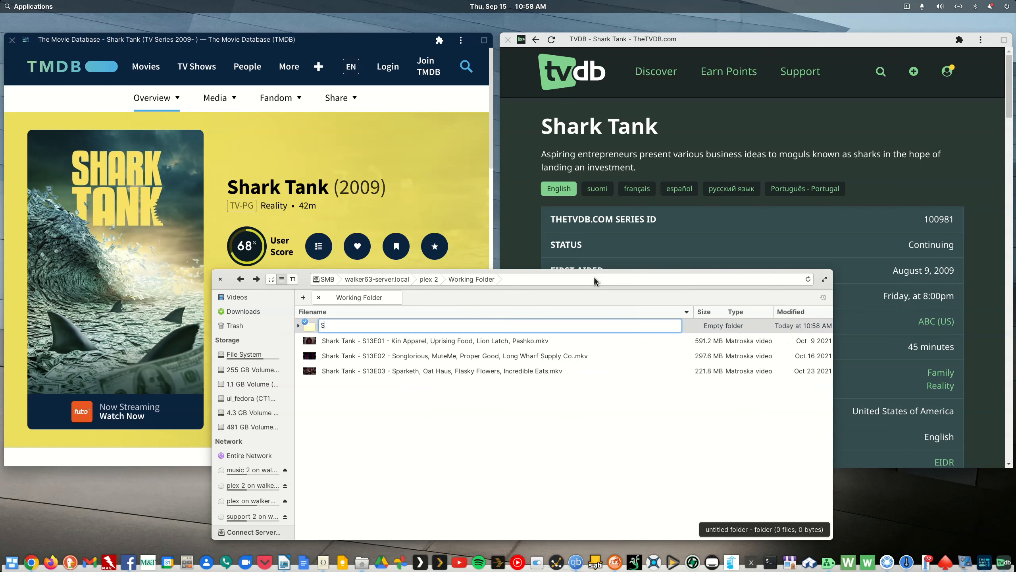
type("hark Tank")
key("Return")
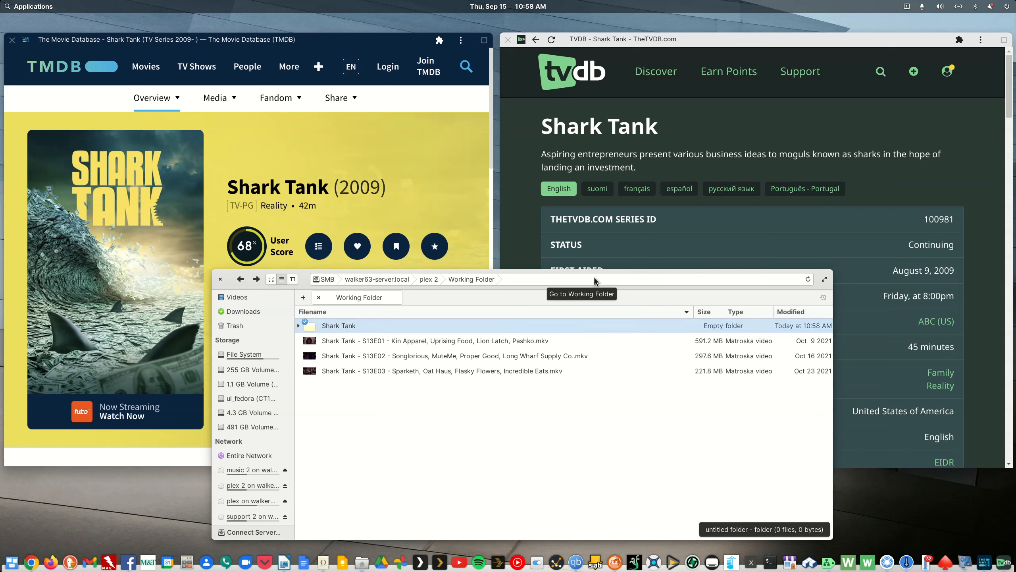
key("Return")
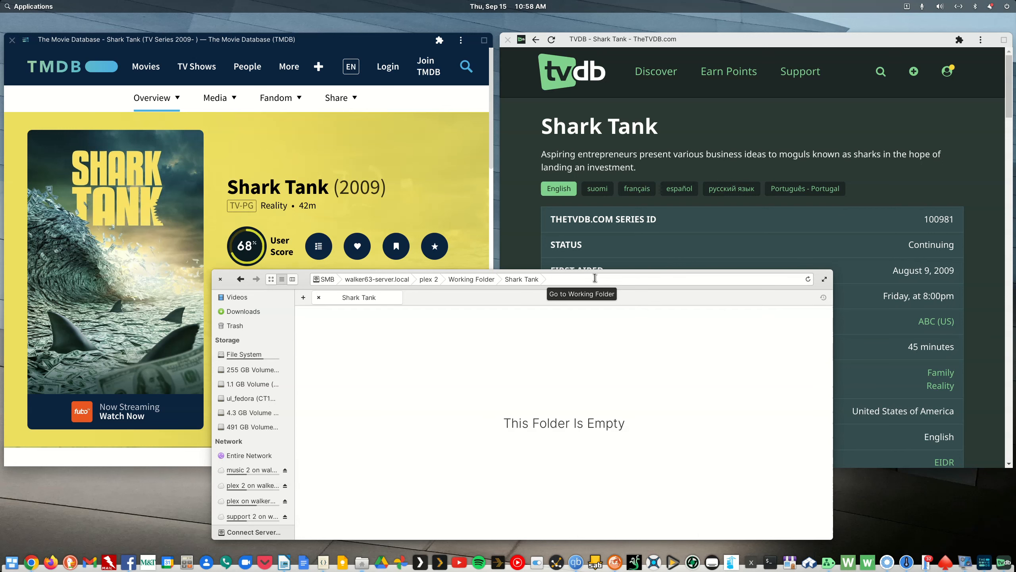
right_click(406, 428)
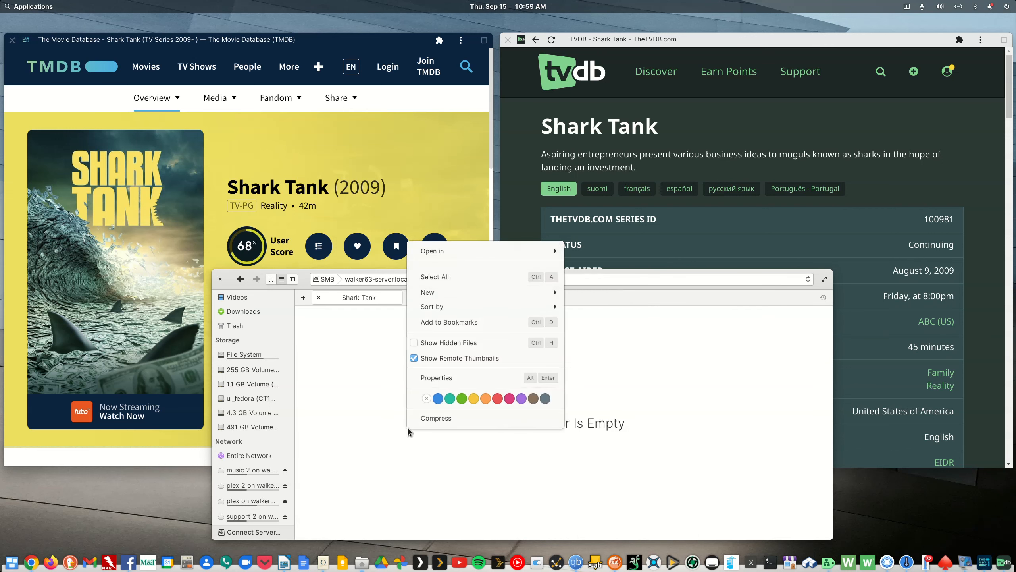
mouse_move(509, 290)
left_click(576, 294)
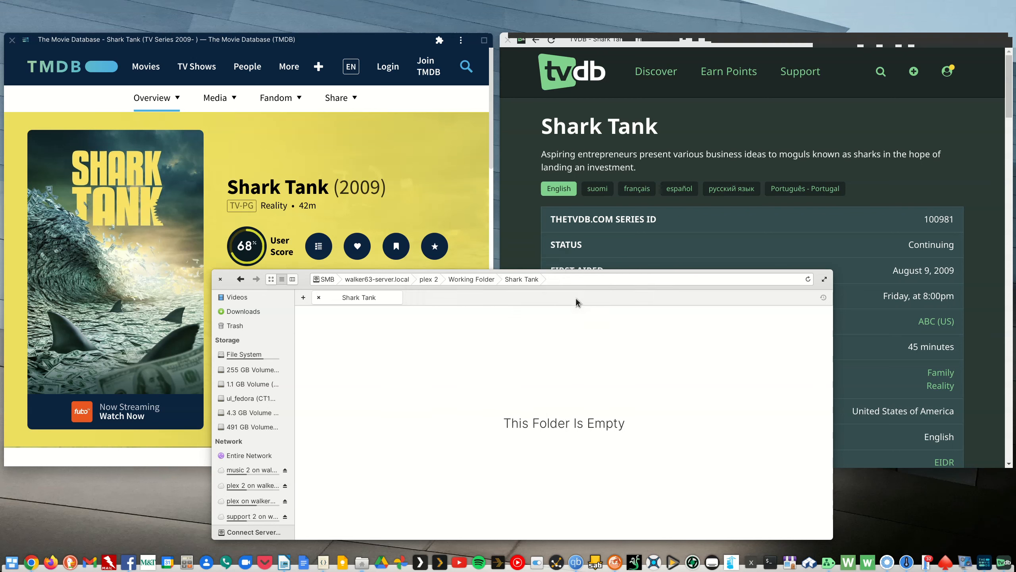
Name the new subfolder inside Shark Tank Season 13
type("Seas")
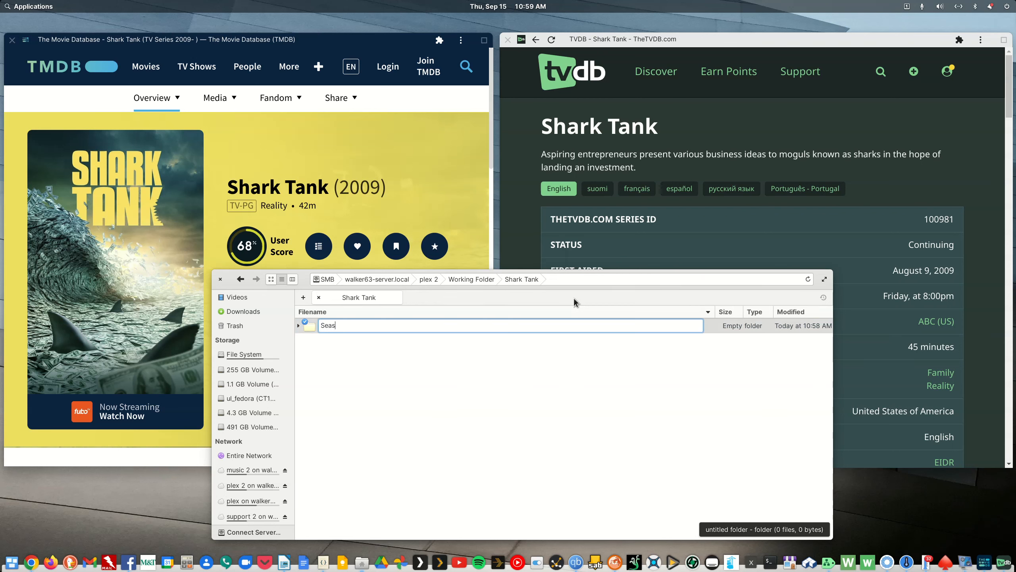
type("on 13")
key("Return")
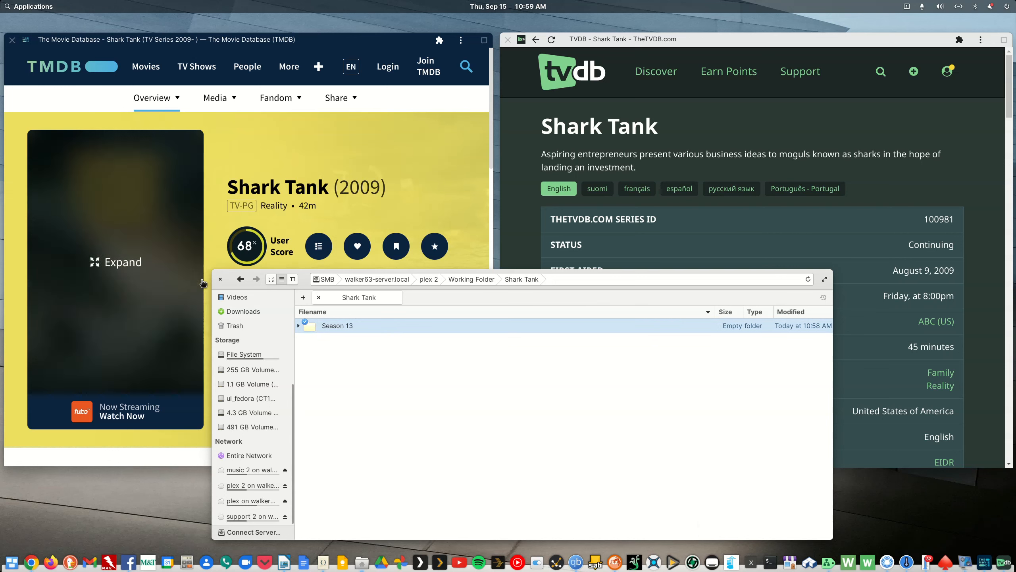
Move the three Shark Tank S13 episode files from Working Folder into Shark Tank/Season 13
left_click(241, 279)
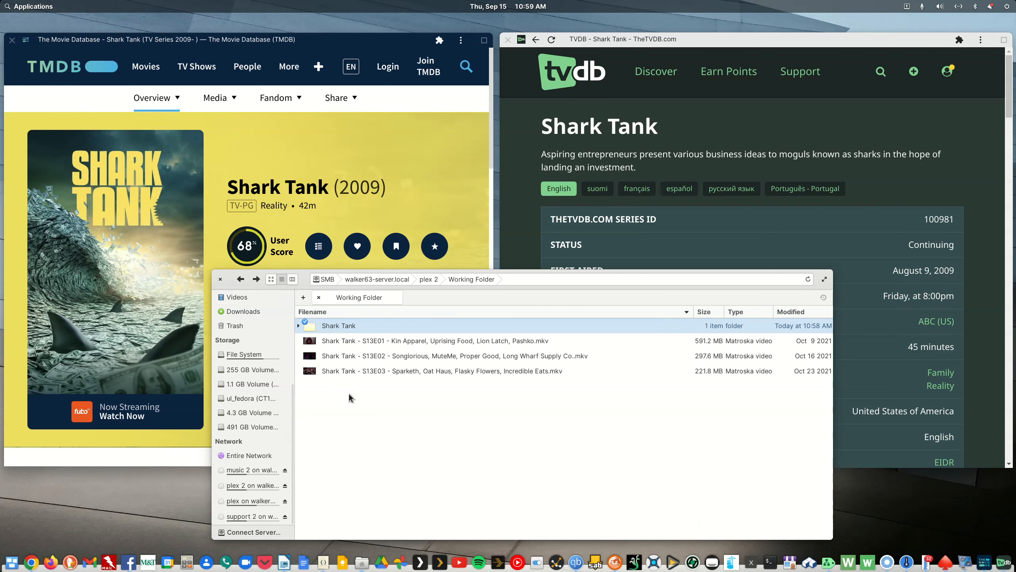
key("Down")
key("shift+Down")
key("shift+Down")
right_click(355, 370)
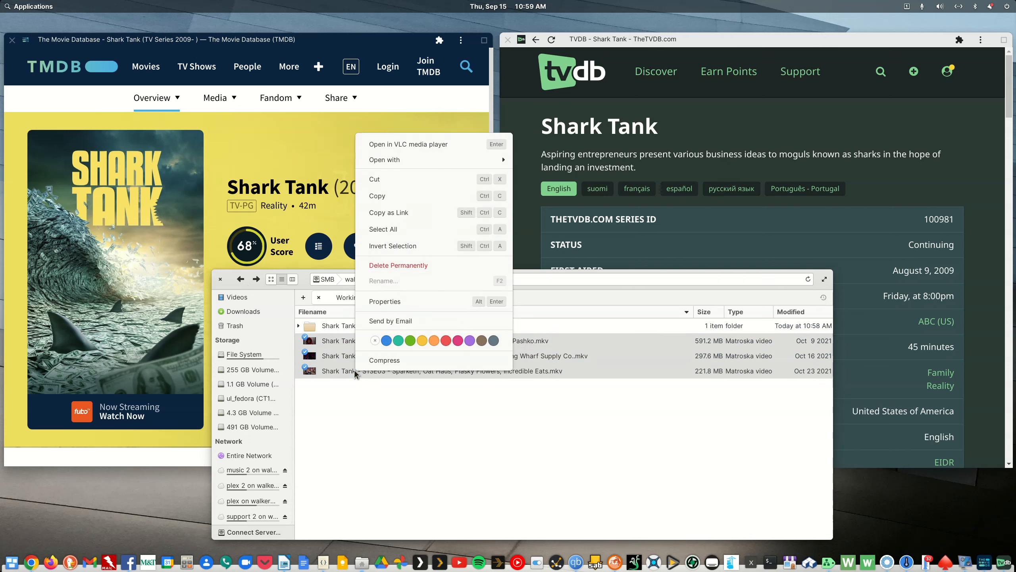
left_click(406, 177)
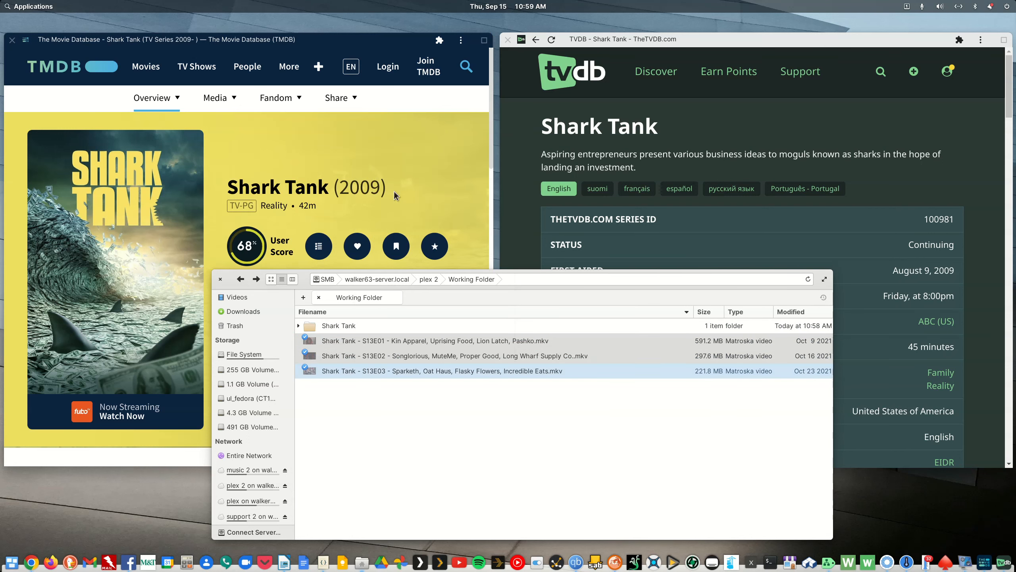
left_click(333, 322)
double_click(333, 322)
right_click(333, 329)
left_click(354, 362)
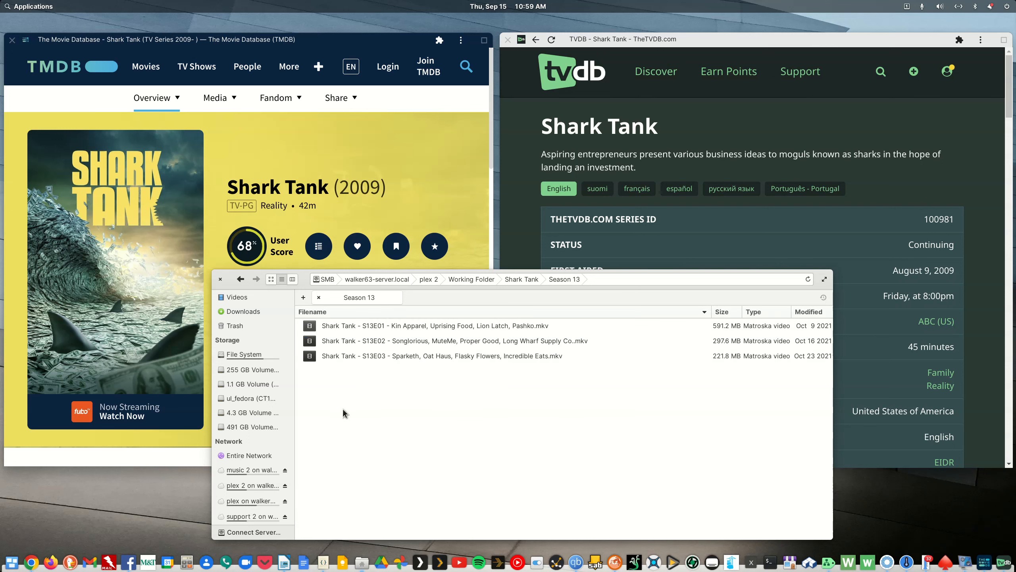
Open the Shark Tank folder in FileBot
left_click(240, 280)
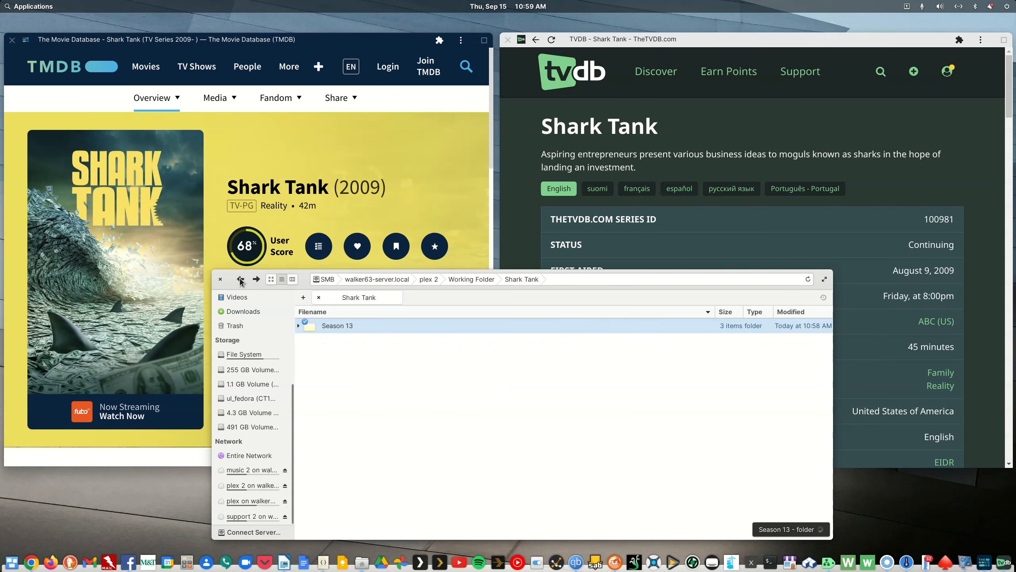
left_click(240, 279)
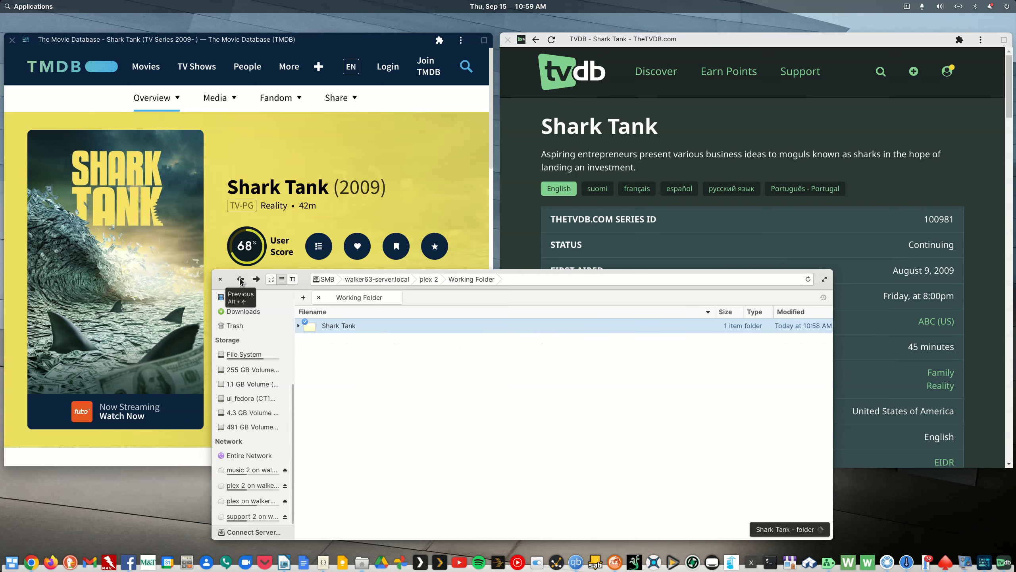
right_click(327, 330)
mouse_move(474, 337)
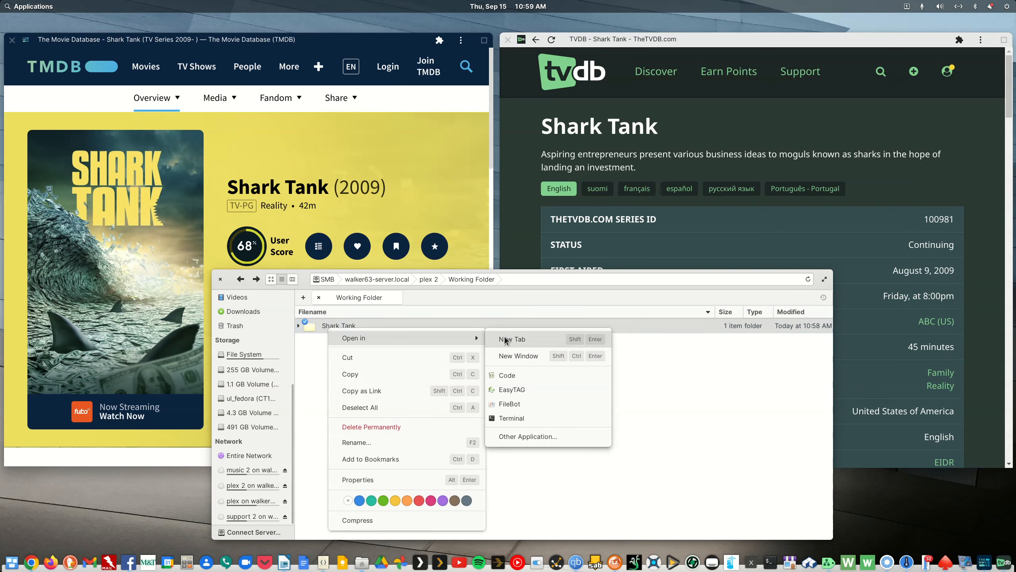
left_click(507, 405)
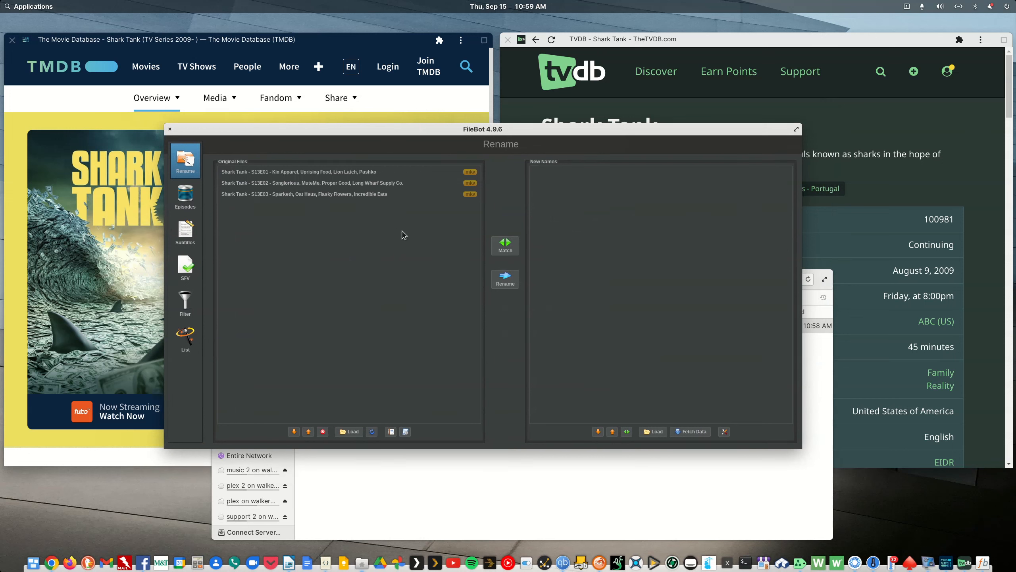
Match the episodes using the TV Show Episodes - Full Info preset and pick Shark Tank as the series
left_click(506, 251)
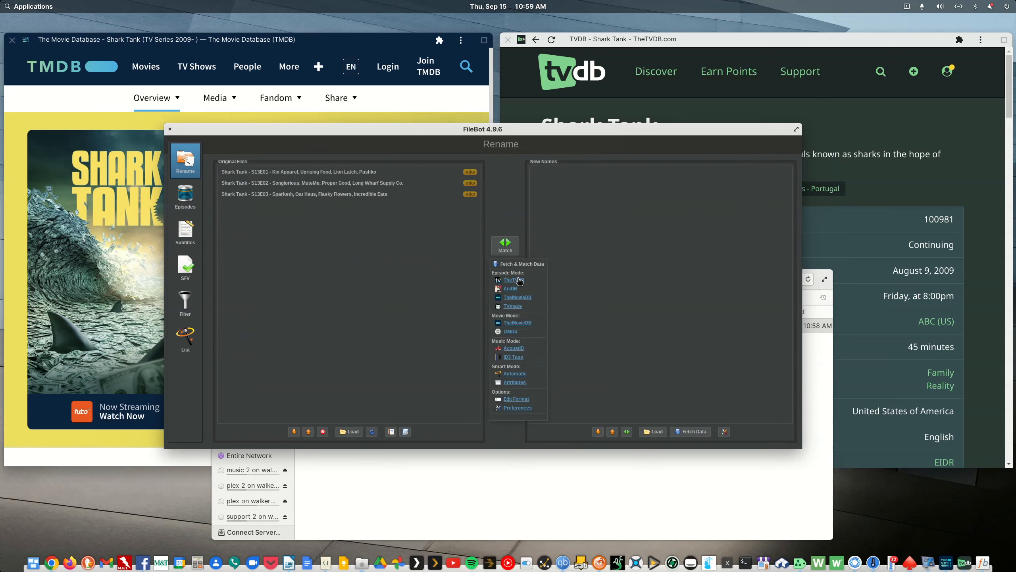
left_click(600, 275)
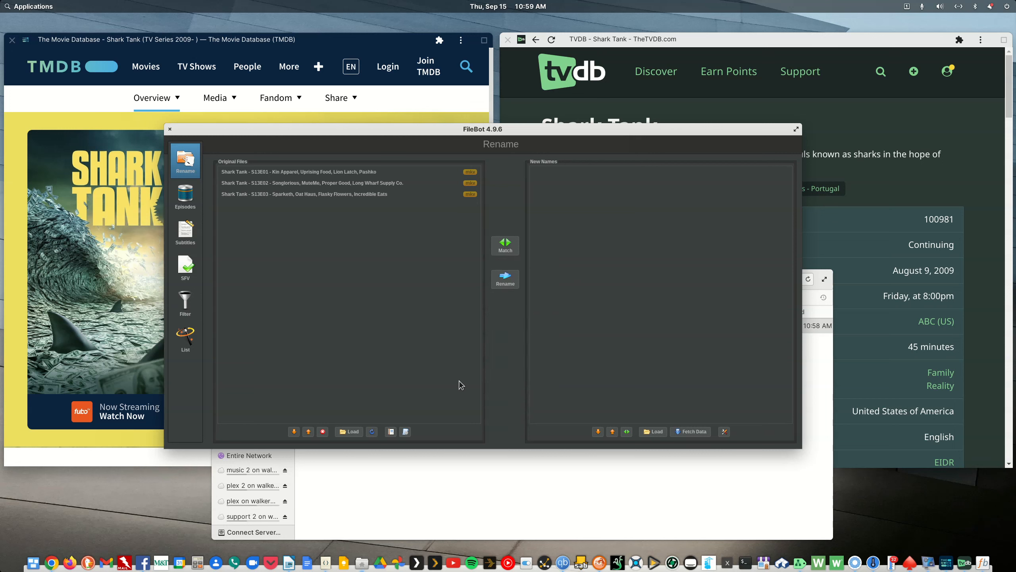
left_click(405, 432)
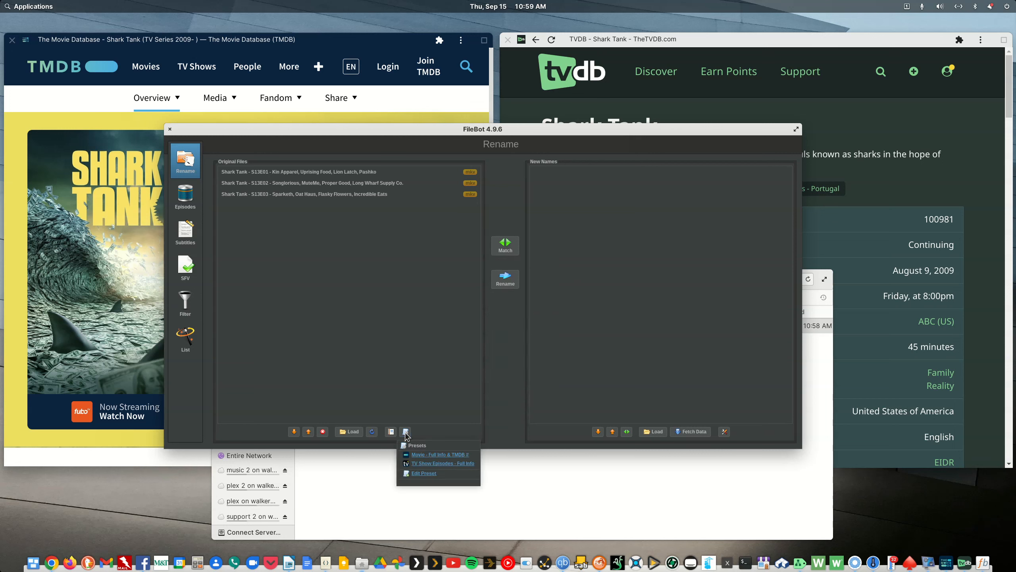
left_click(418, 465)
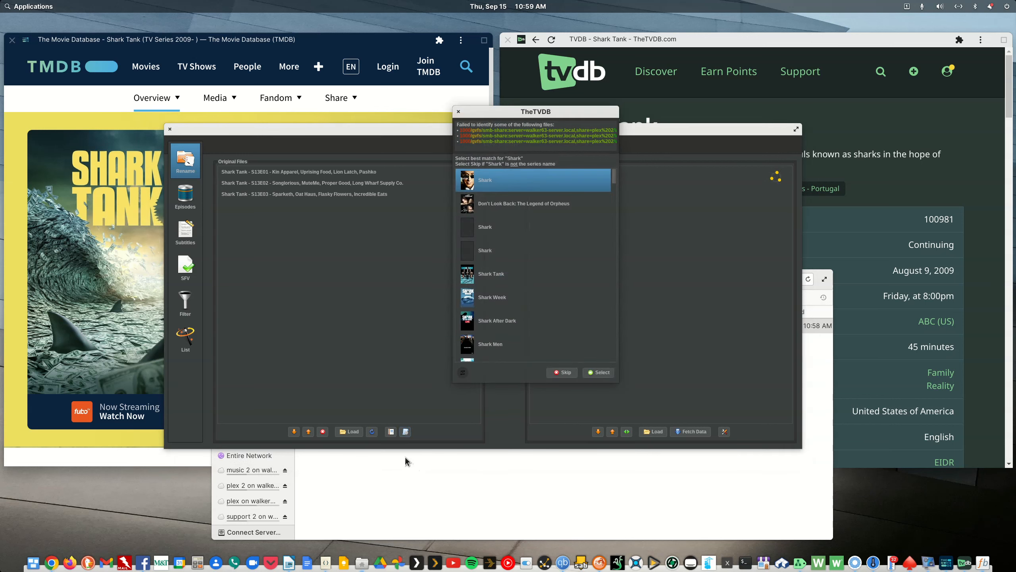
left_click(502, 278)
left_click(599, 372)
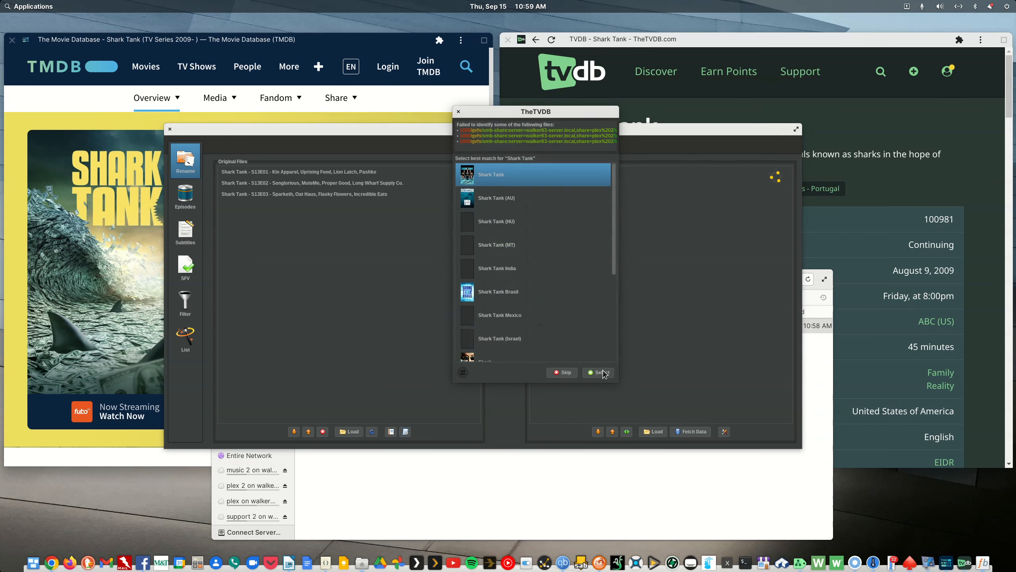
left_click(609, 372)
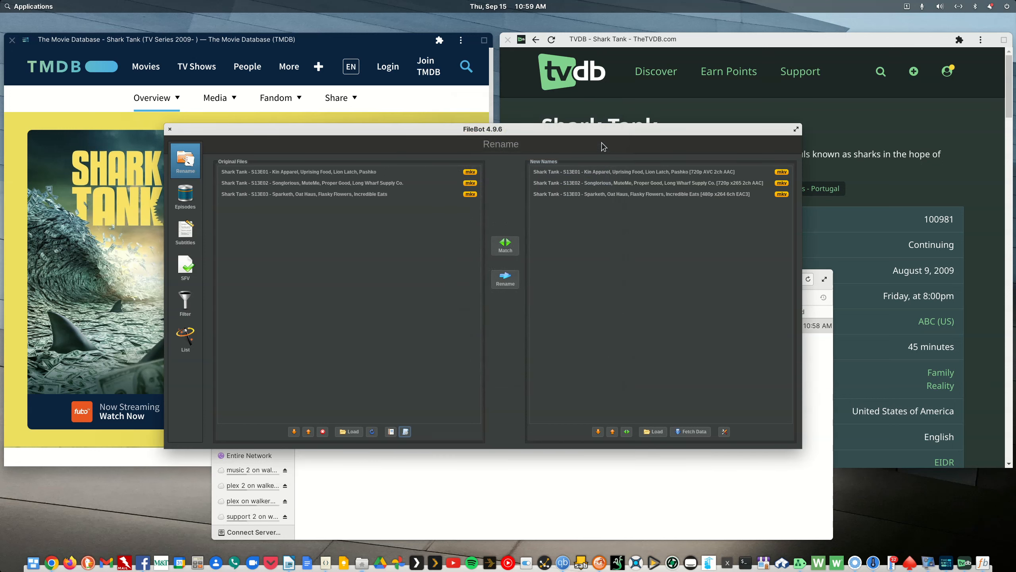
Rename the matched episode files in FileBot
left_click_drag(597, 129, 529, 38)
left_click(566, 399)
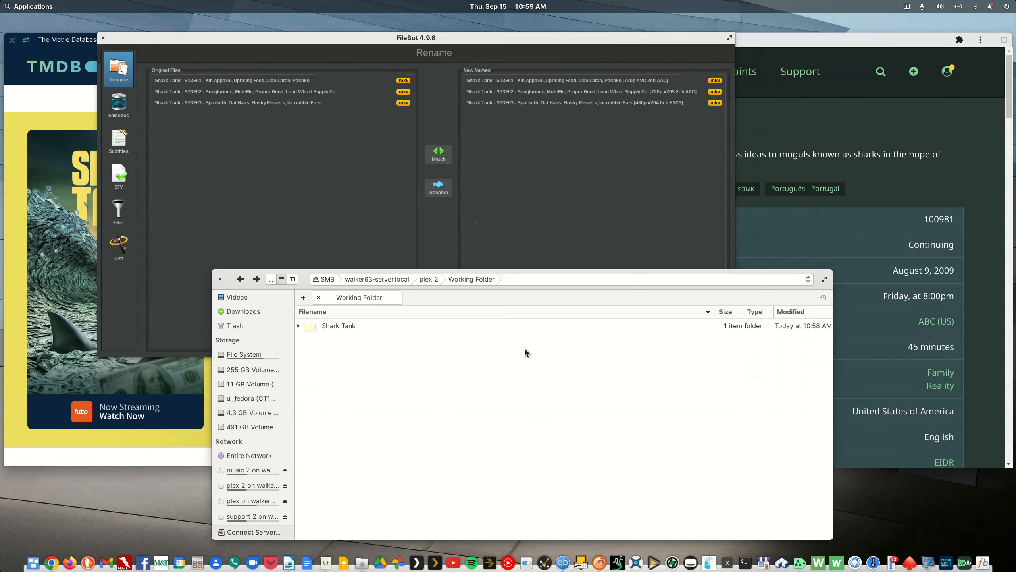
left_click_drag(519, 272, 583, 332)
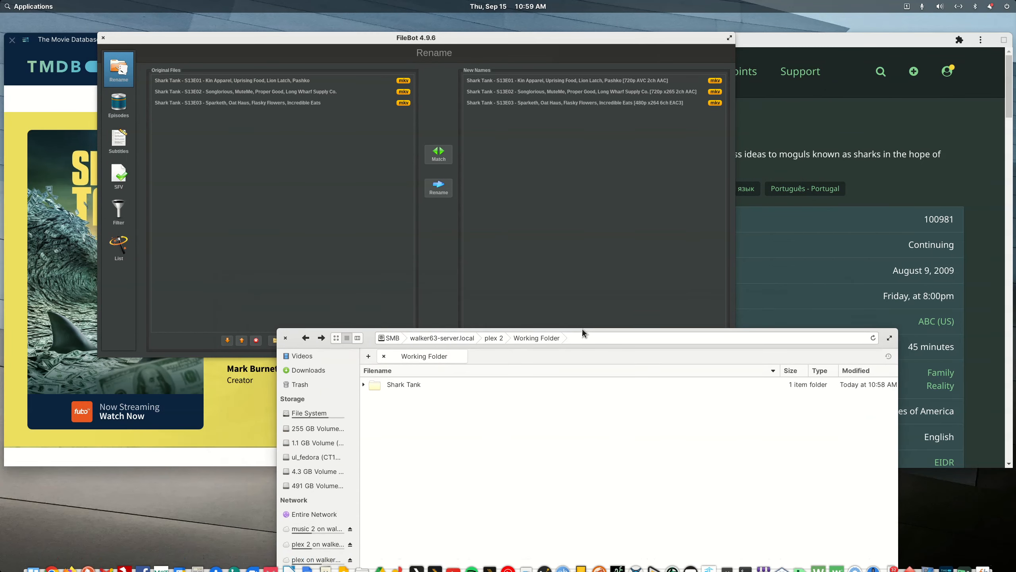
double_click(397, 385)
double_click(397, 385)
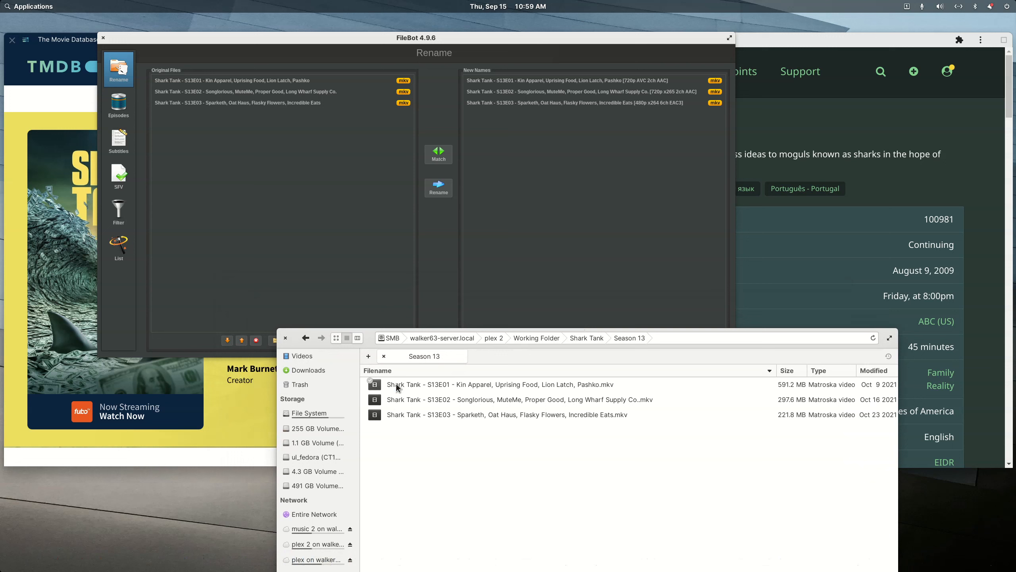
left_click(444, 191)
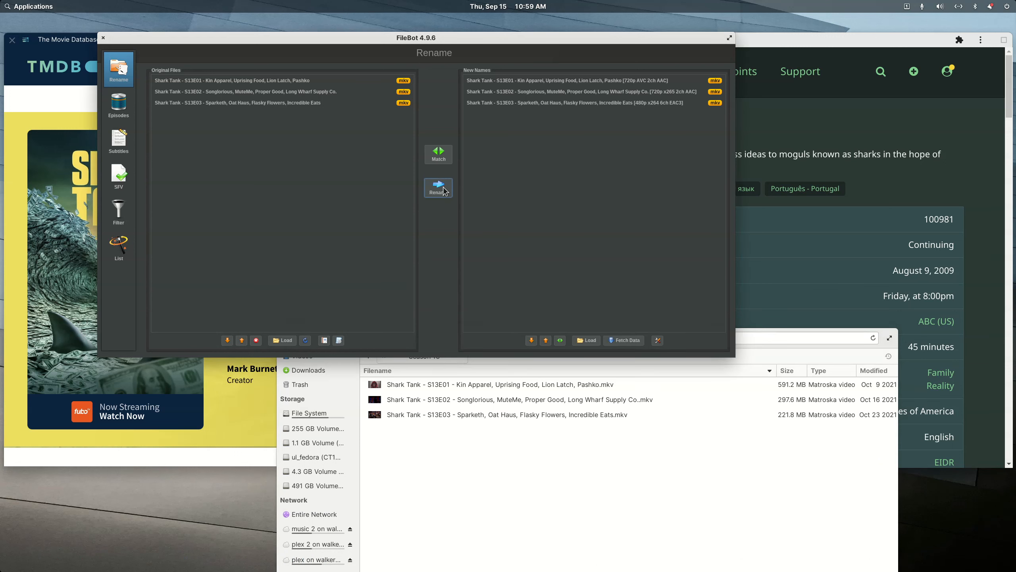
Refresh the Season 13 folder and review each renamed episode filename
left_click(506, 458)
left_click_drag(488, 327, 435, 237)
key("F5")
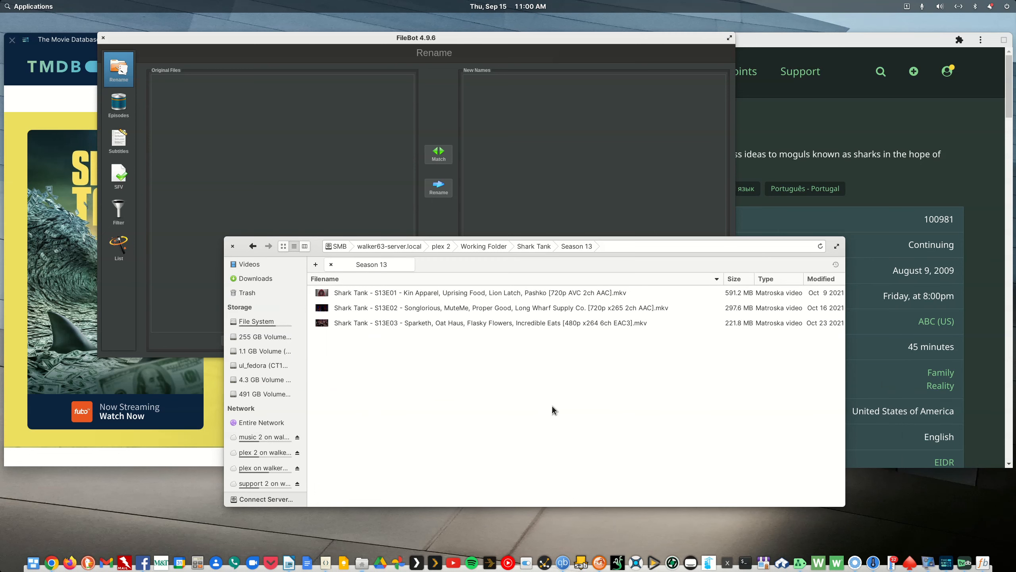
key("Down")
key("F2")
key("Right")
key("shift+Left")
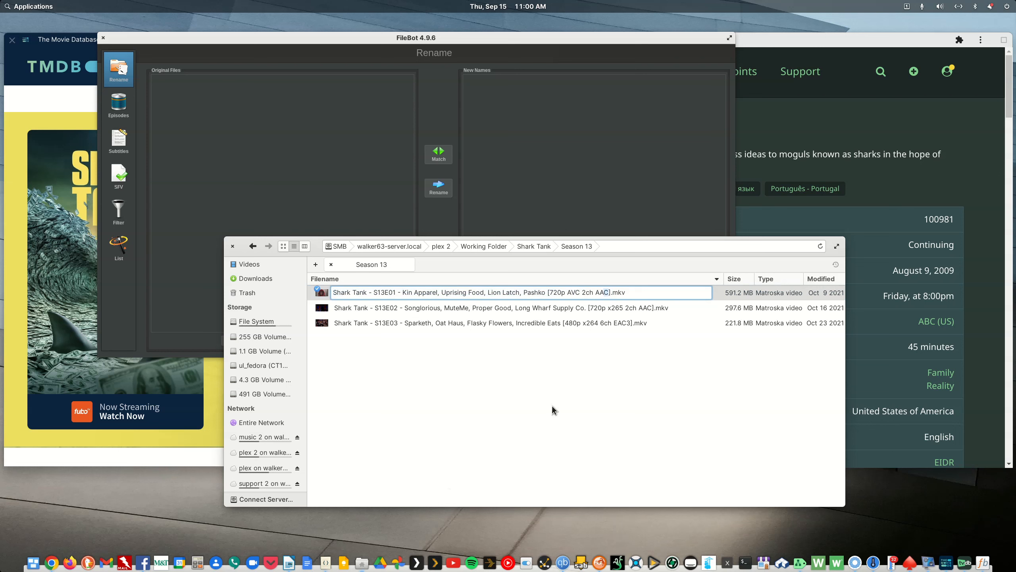
key("shift+Left")
key("shift+Left")
key("shift+Left")
key("shift+Left")
key("shift+Left")
key("shift+Left")
key("shift+Left")
key("shift+Left")
key("shift+Left")
key("shift+Left")
key("shift+Left")
key("shift+Left")
key("shift+Left")
key("shift+Left")
key("Right")
key("ctrl+shift+Left")
key("ctrl+shift+Left")
key("ctrl+shift+Left")
key("Escape")
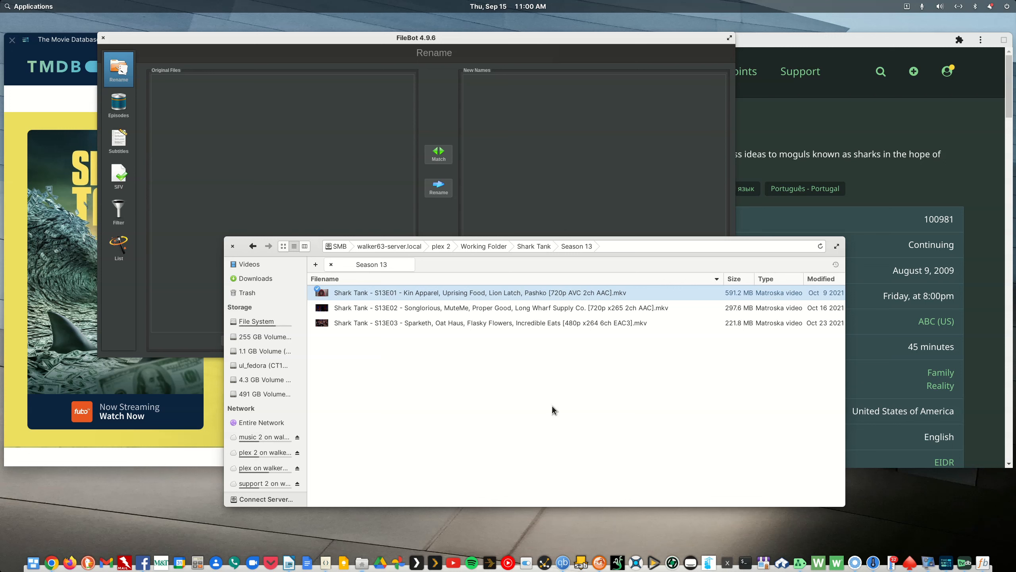
key("Down")
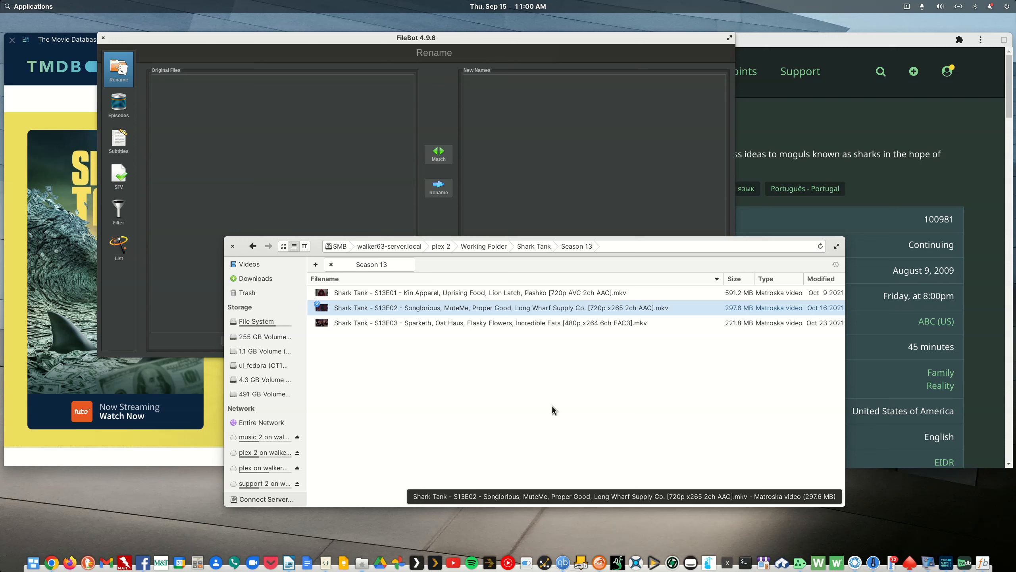
key("Down")
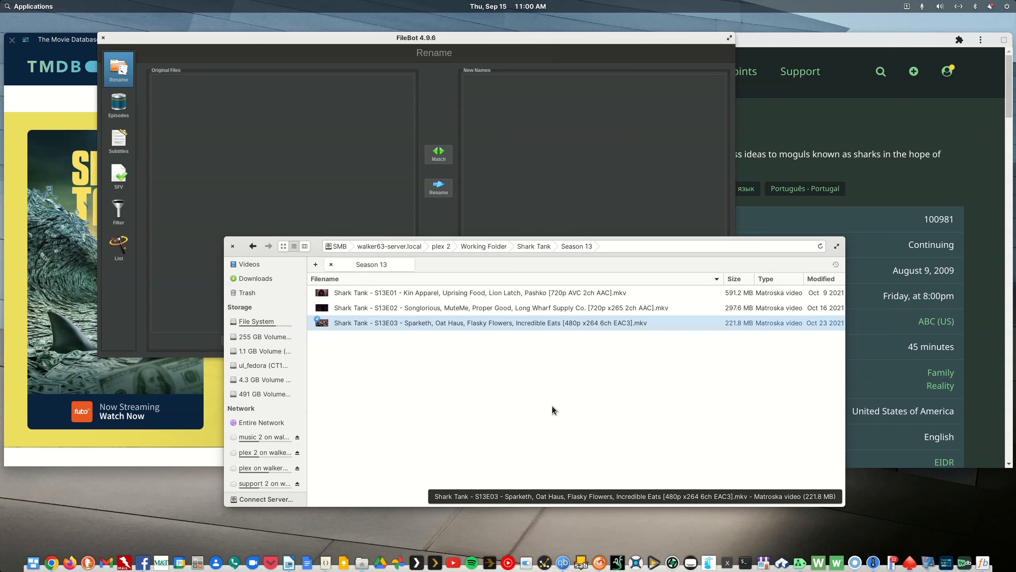
key("Up")
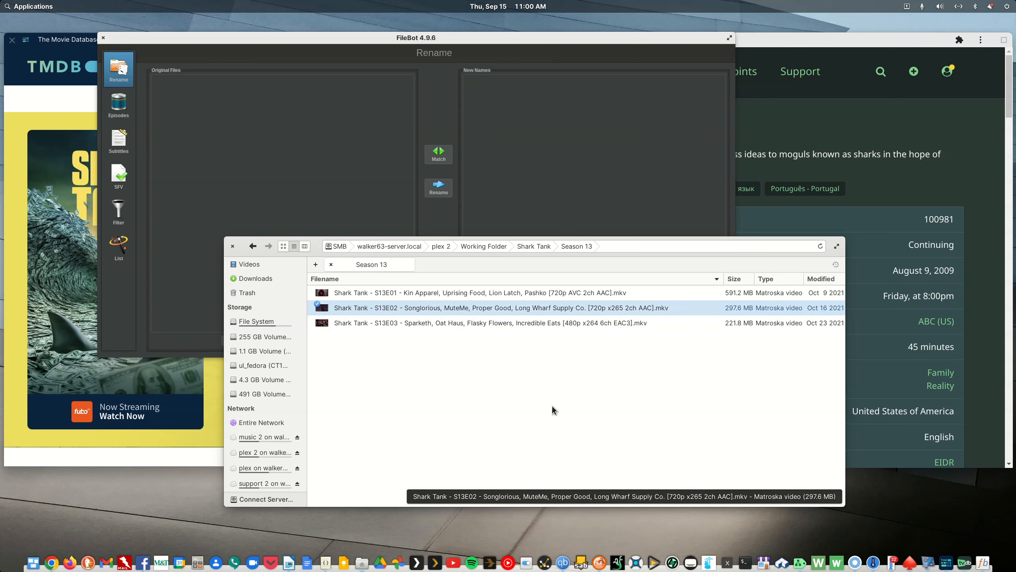
key("Down")
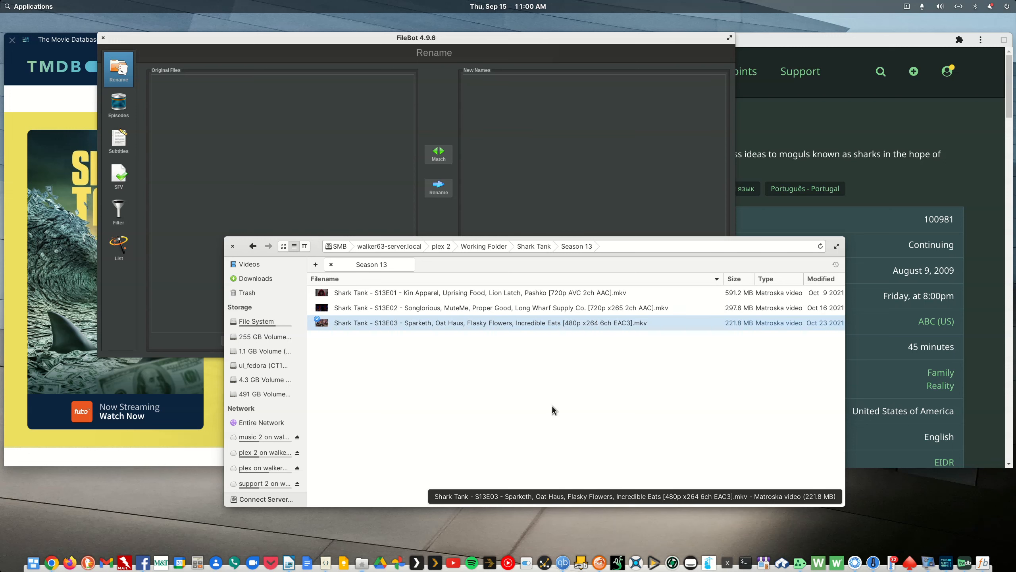
key("Up")
key("Up")
key("Down")
key("Down")
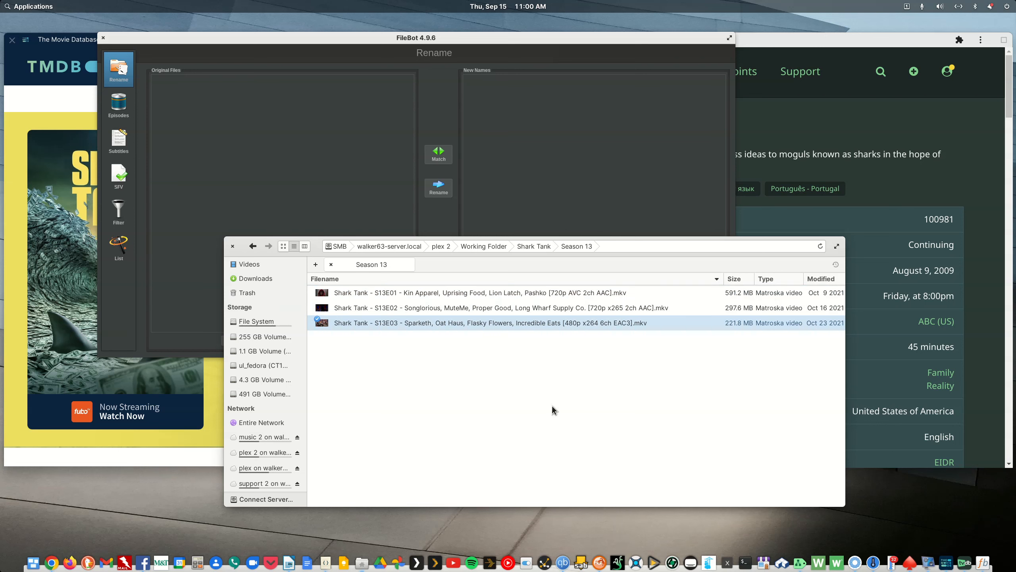
key("Up")
key("Up")
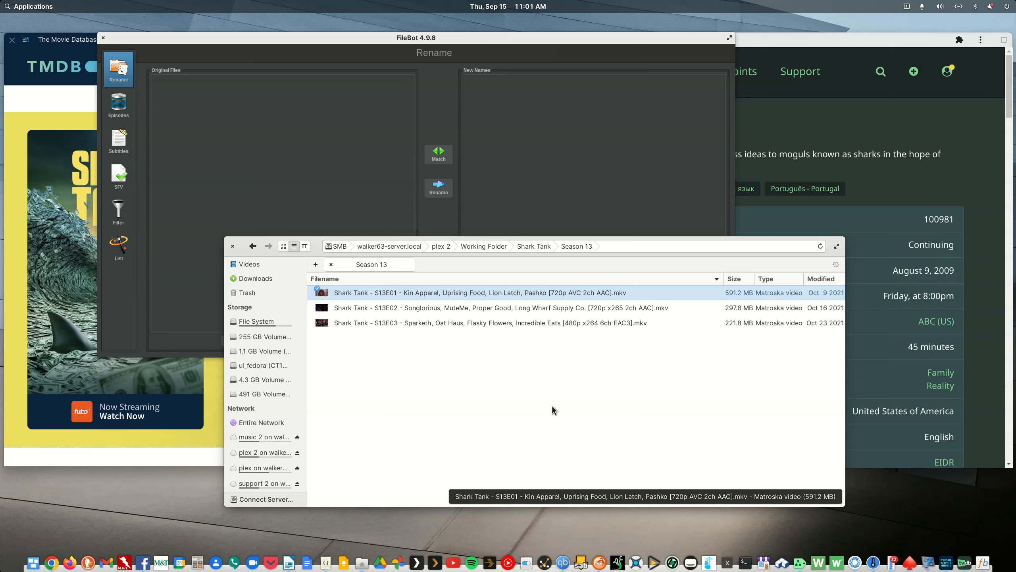
key("Down")
key("Down")
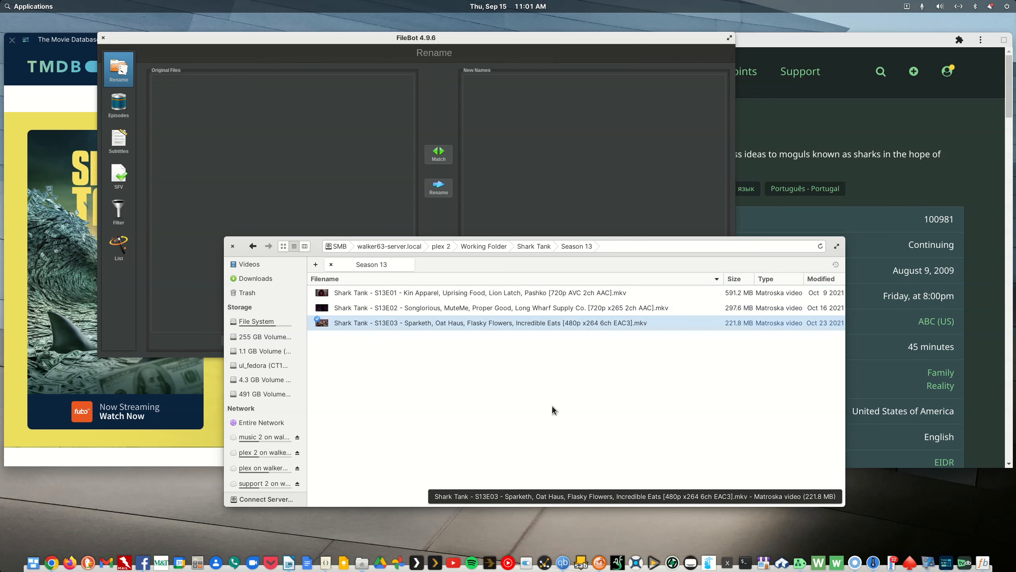
key("Up")
key("Up")
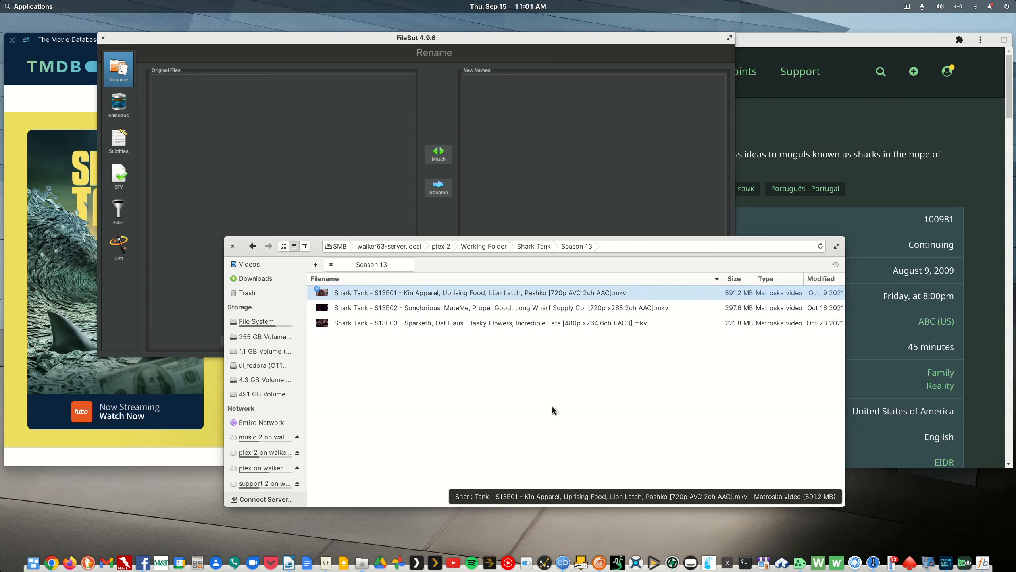
Move the Shark Tank folder from Working Folder into TV Show Collections 2 on the plex 2 share
left_click(254, 247)
left_click(254, 247)
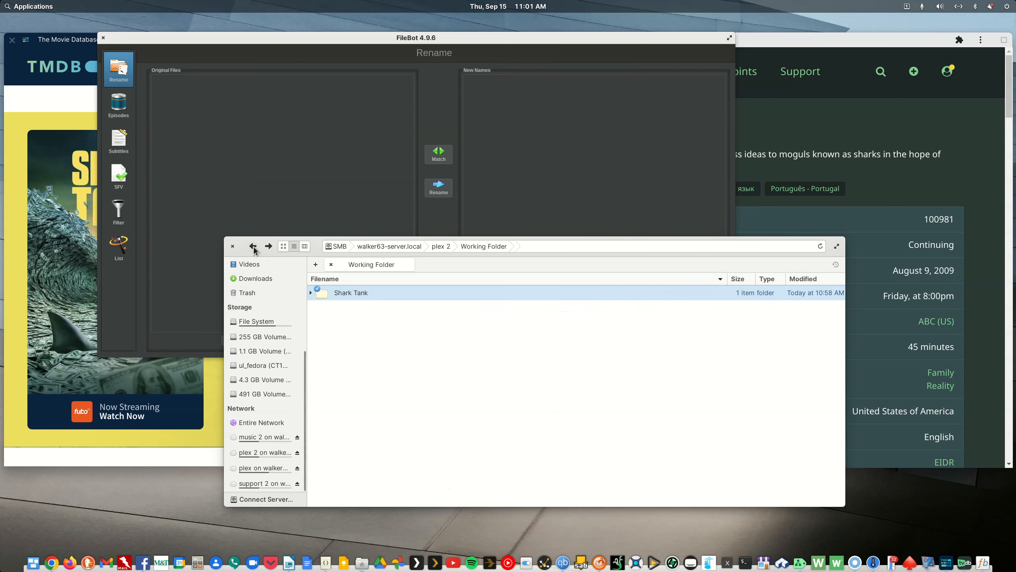
right_click(343, 295)
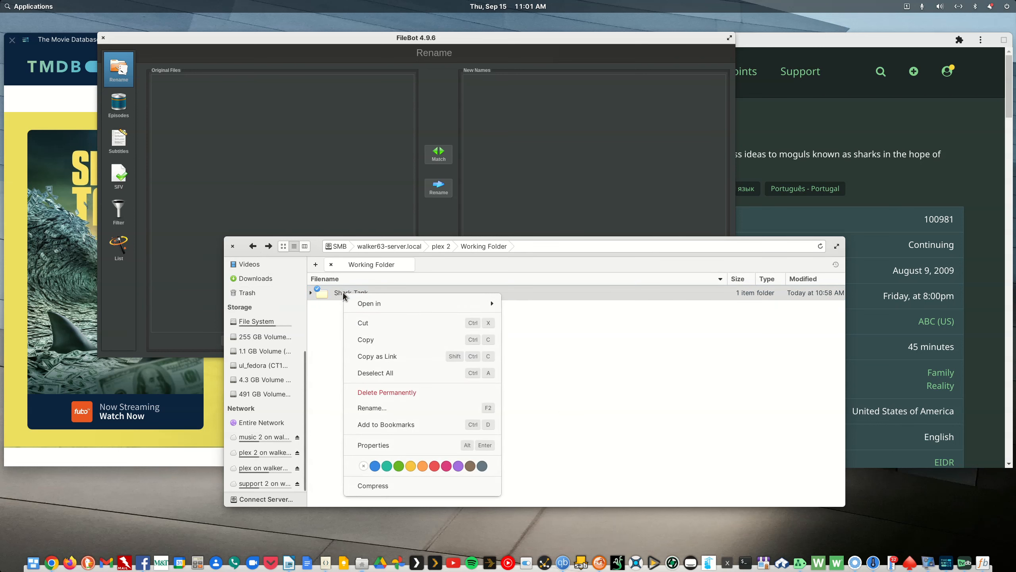
left_click(355, 322)
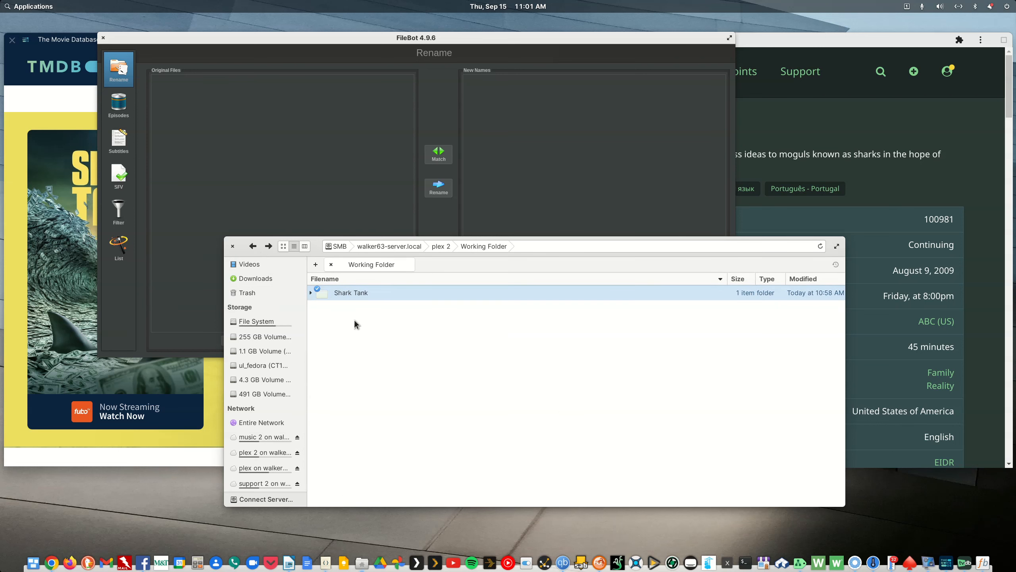
left_click(441, 246)
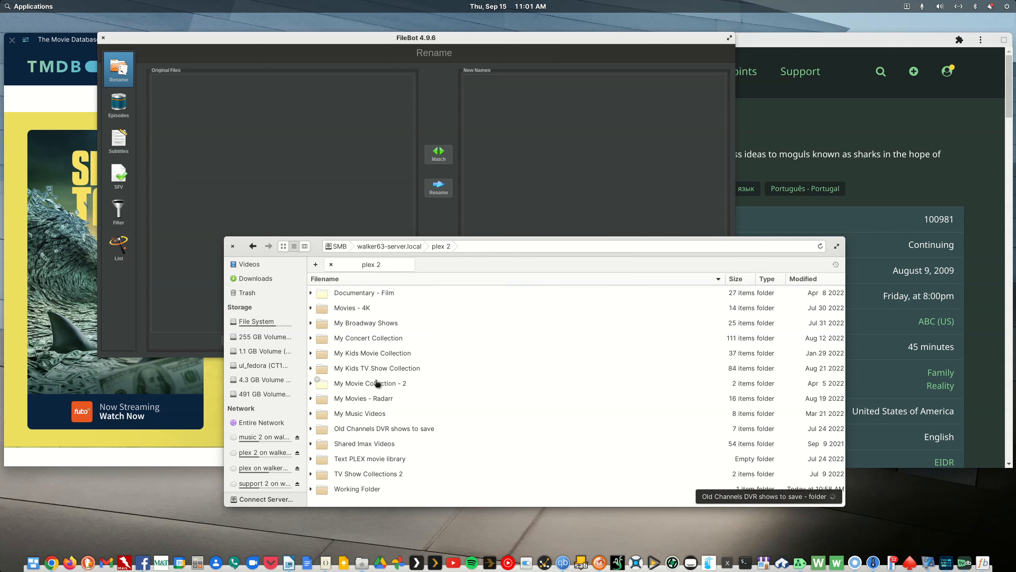
double_click(371, 473)
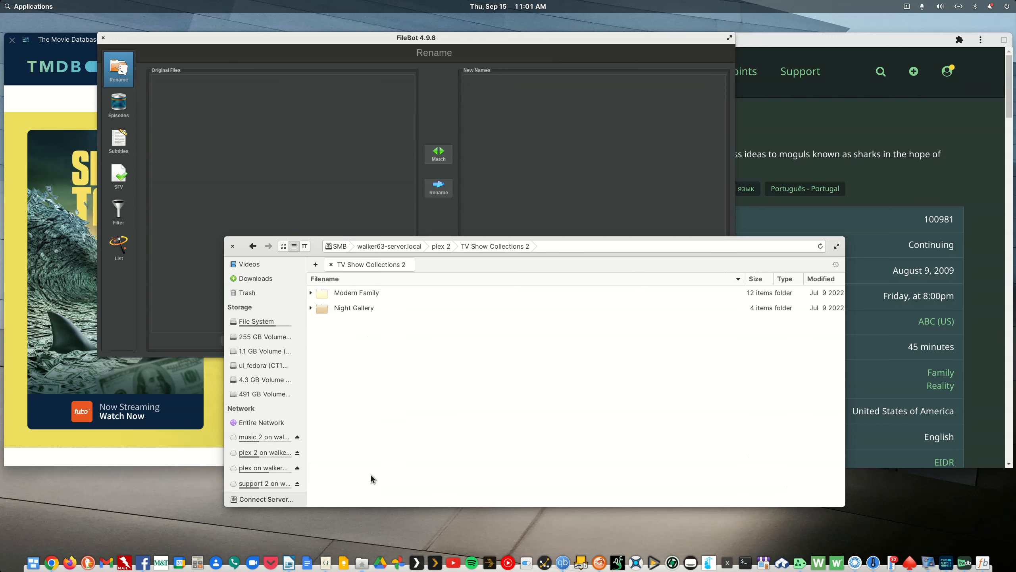
right_click(380, 356)
left_click(403, 386)
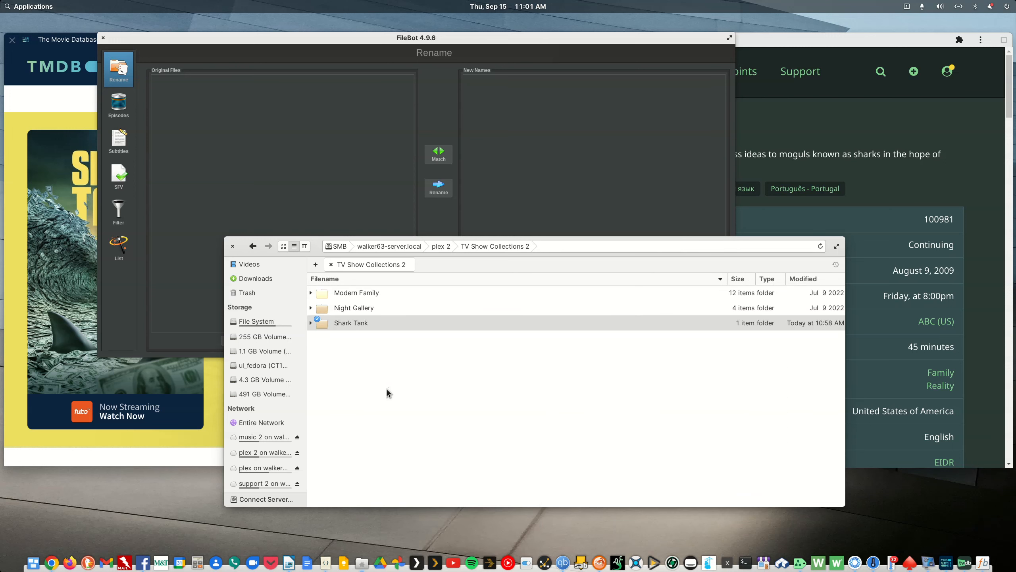
Close the TMDB browser window, FileBot and the TVDB browser window
left_click(16, 44)
left_click(13, 40)
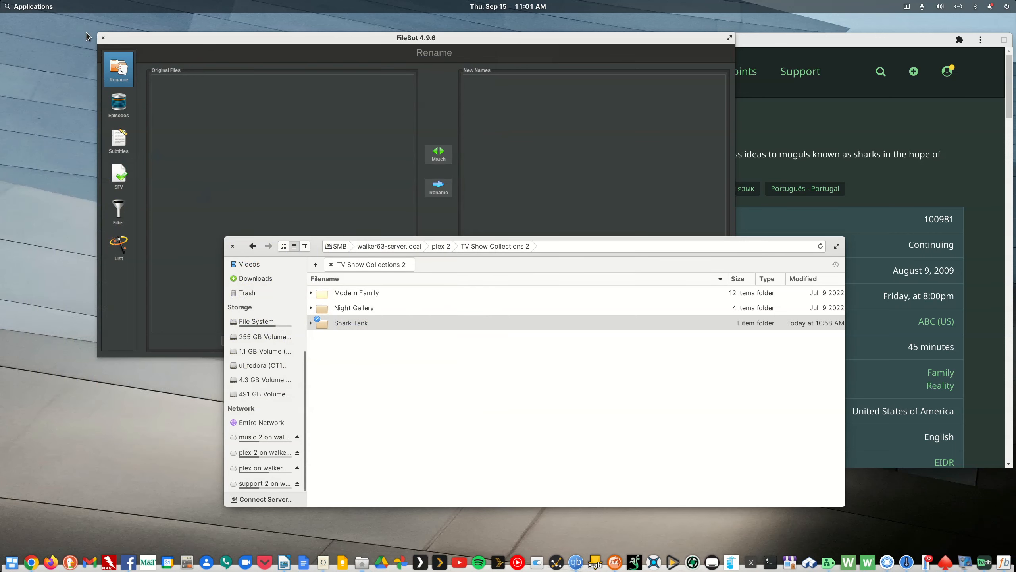
left_click(105, 40)
left_click(514, 40)
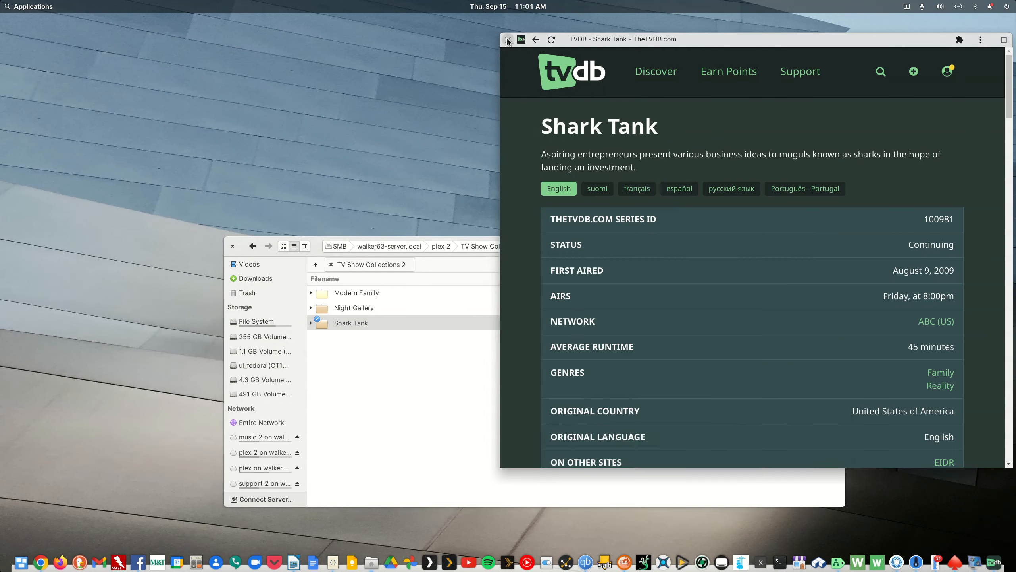
Open Plex Desktop, maximize it and check the server's current activity
left_click(441, 560)
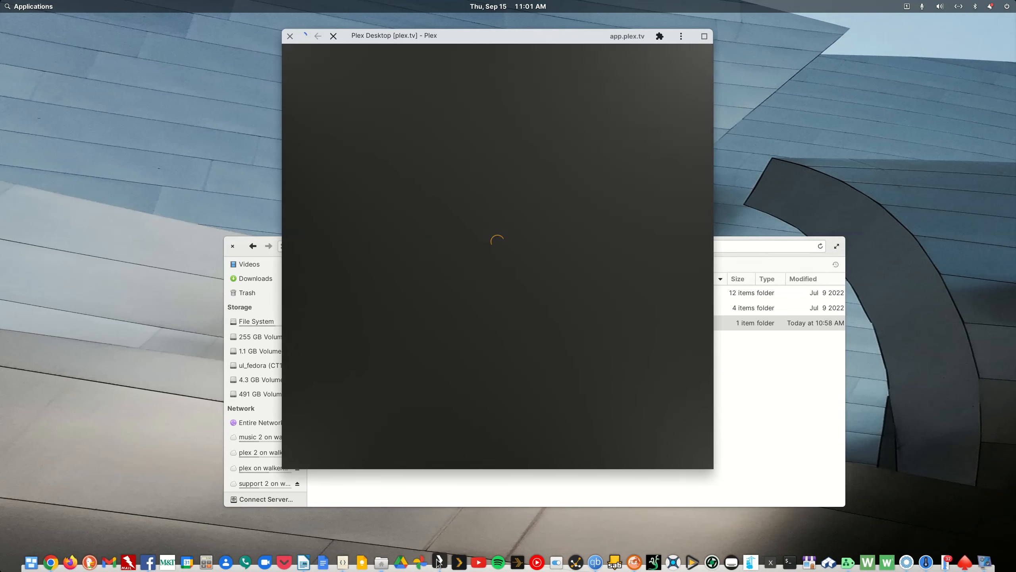
double_click(410, 37)
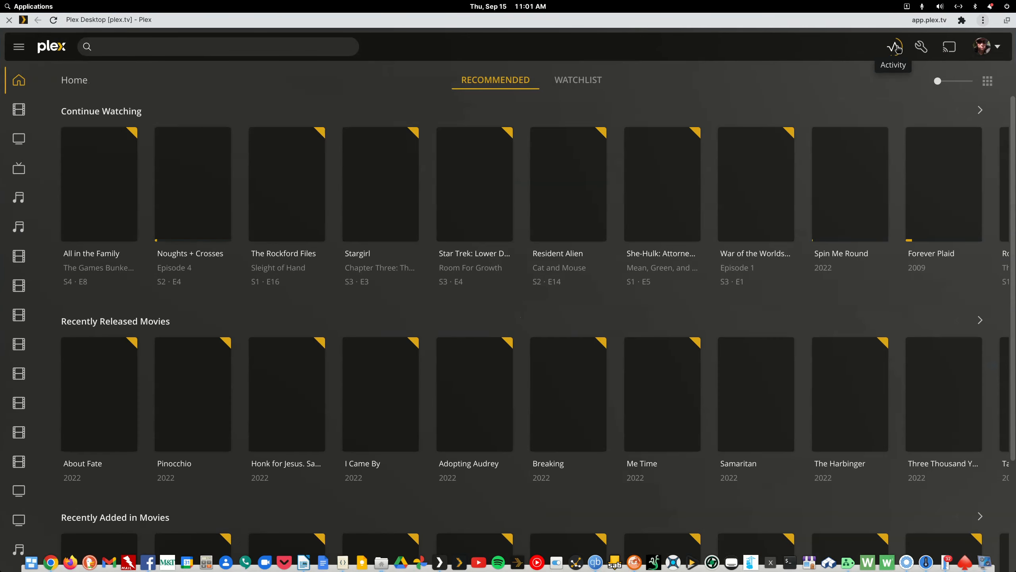
left_click(895, 47)
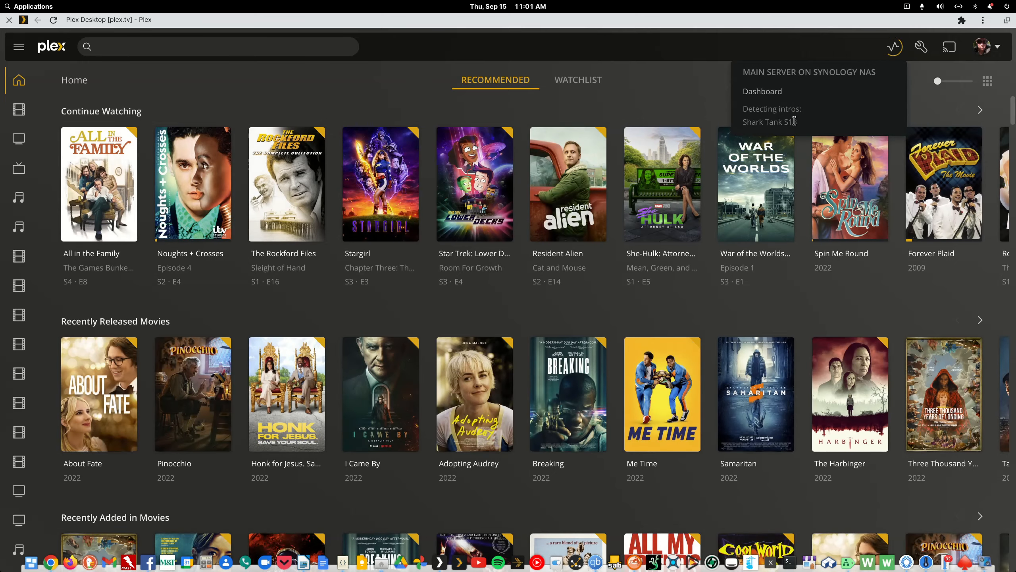
left_click(587, 43)
Open Shark Tank Season 13 from the recently added TV Shows - Collections row
scroll(383, 194, "down", 15)
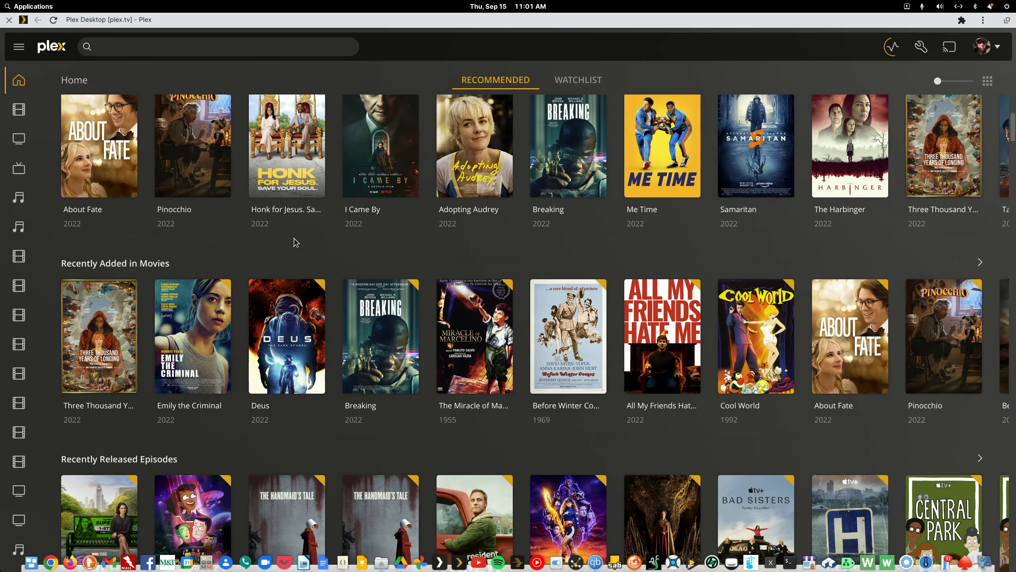
scroll(149, 285, "down", 3)
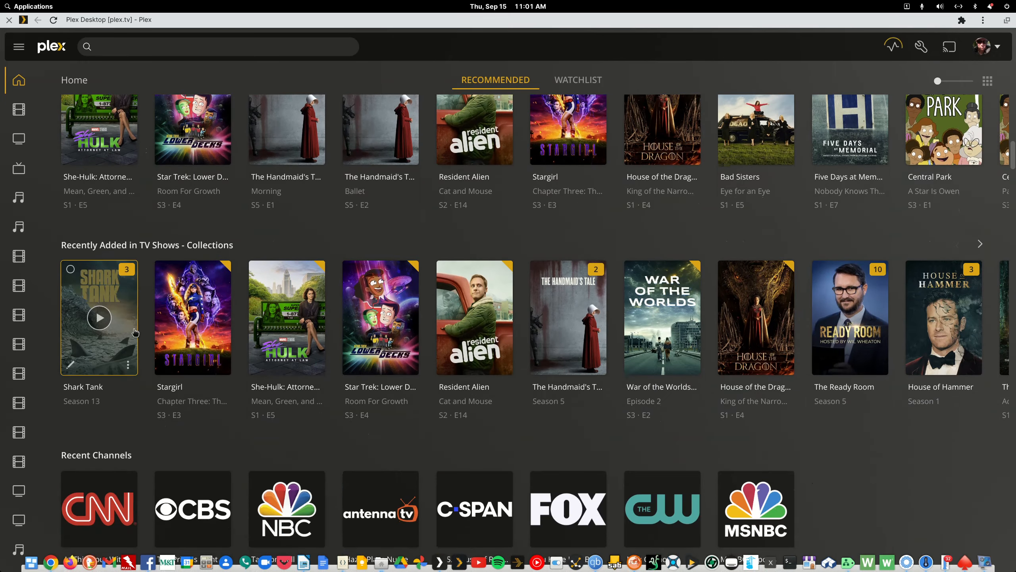
left_click(133, 326)
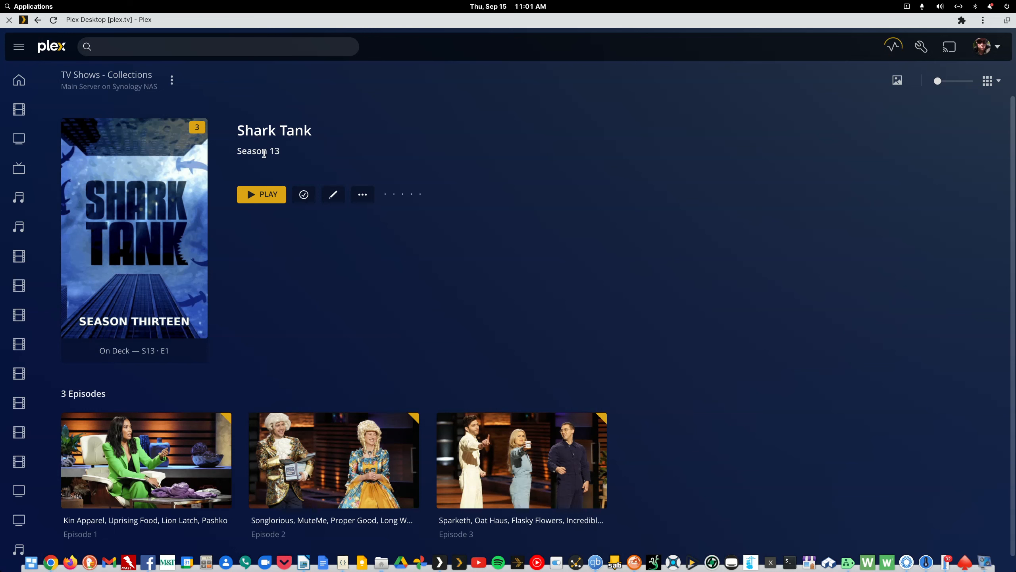
Navigate from the Season 13 view to the Shark Tank show page
scroll(224, 348, "down", 1)
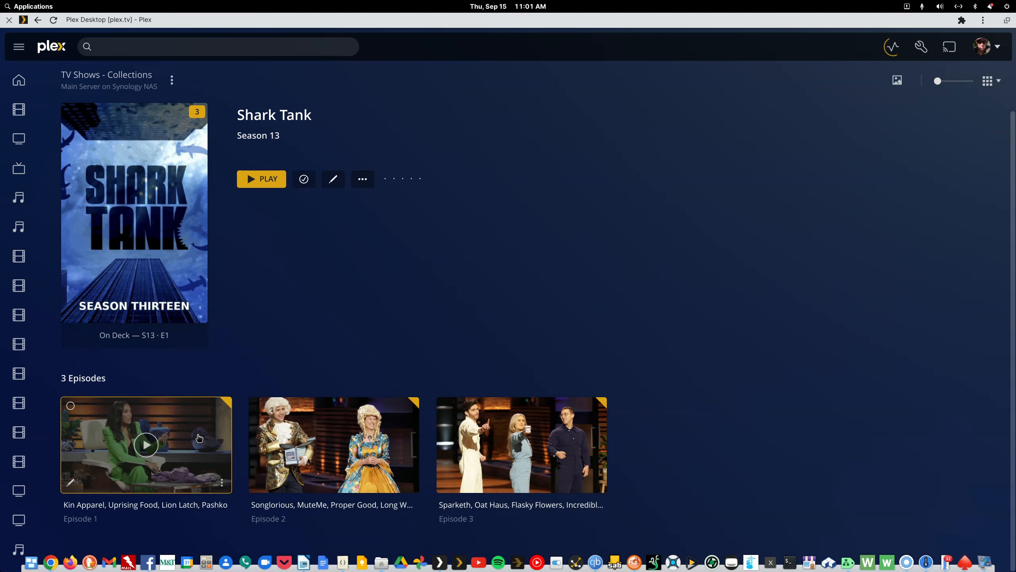
left_click(217, 435)
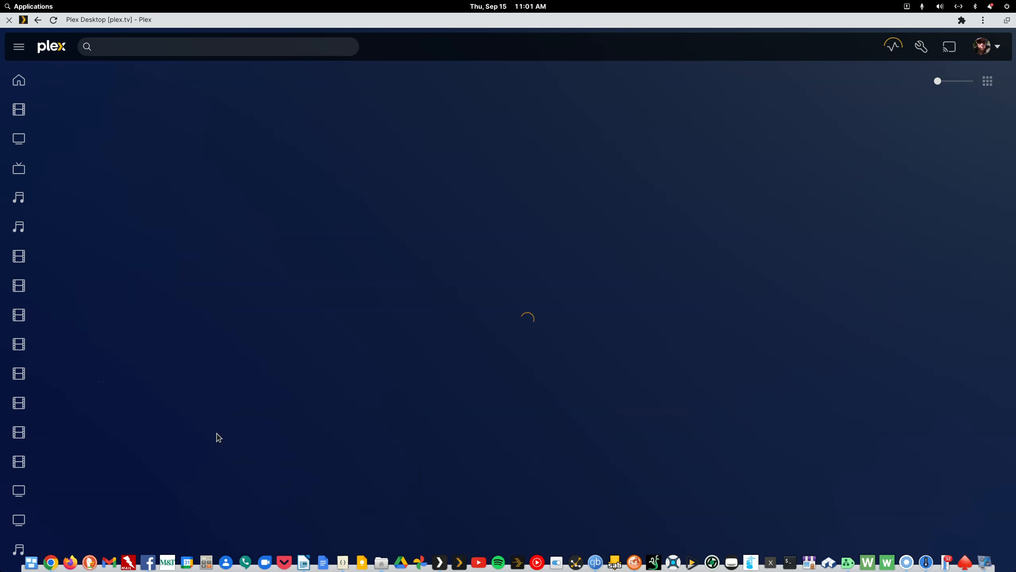
right_click(478, 84)
left_click(484, 94)
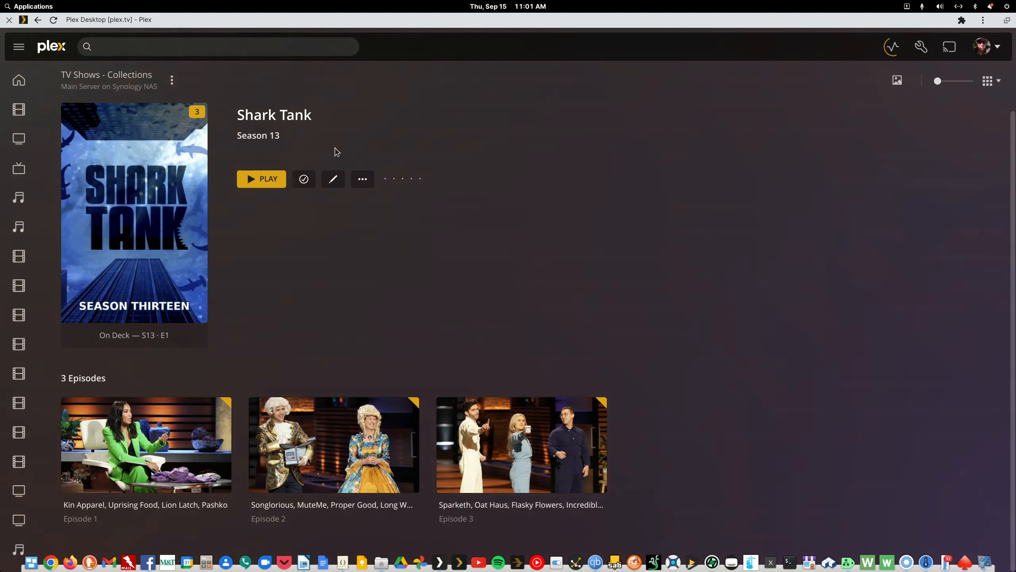
left_click(298, 130)
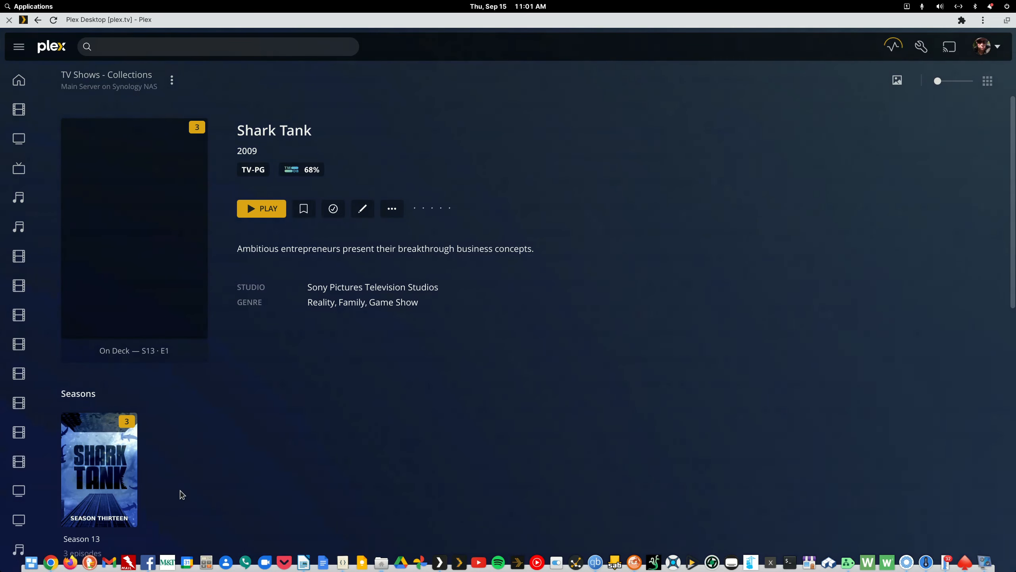
scroll(180, 490, "down", 2)
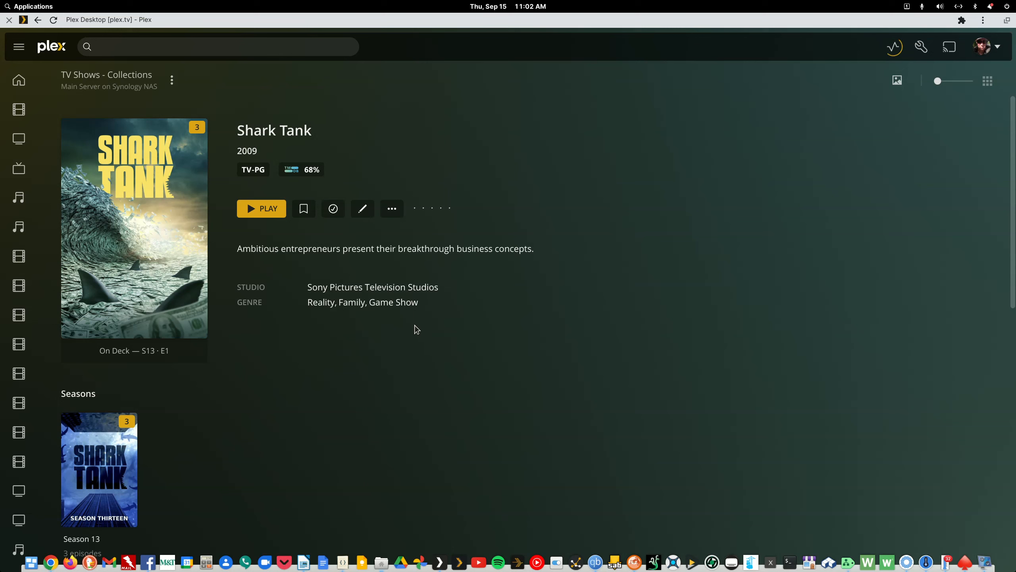
Review the advanced settings of the TV Shows - Collections library and cancel without saving
left_click(170, 83)
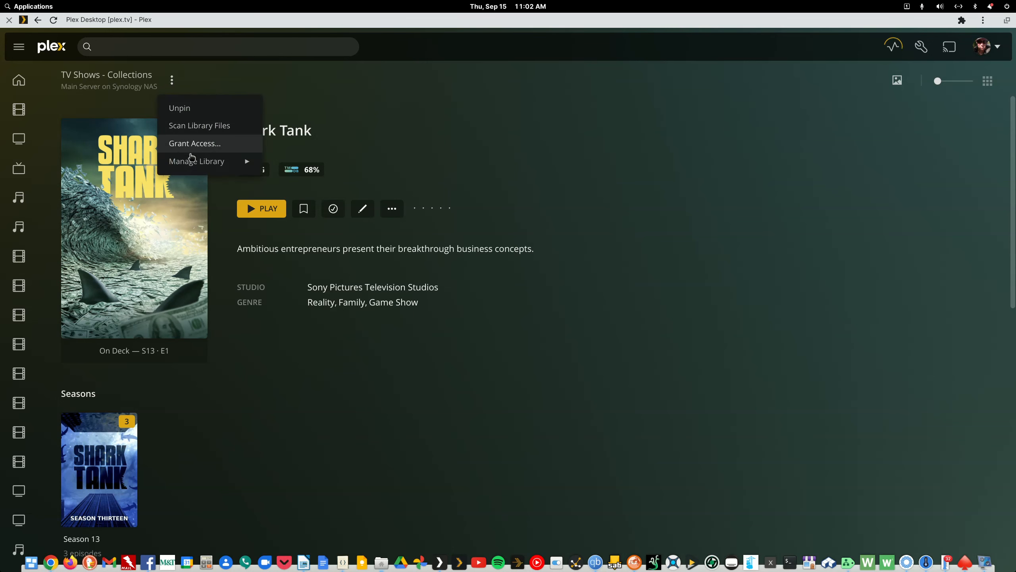
mouse_move(192, 164)
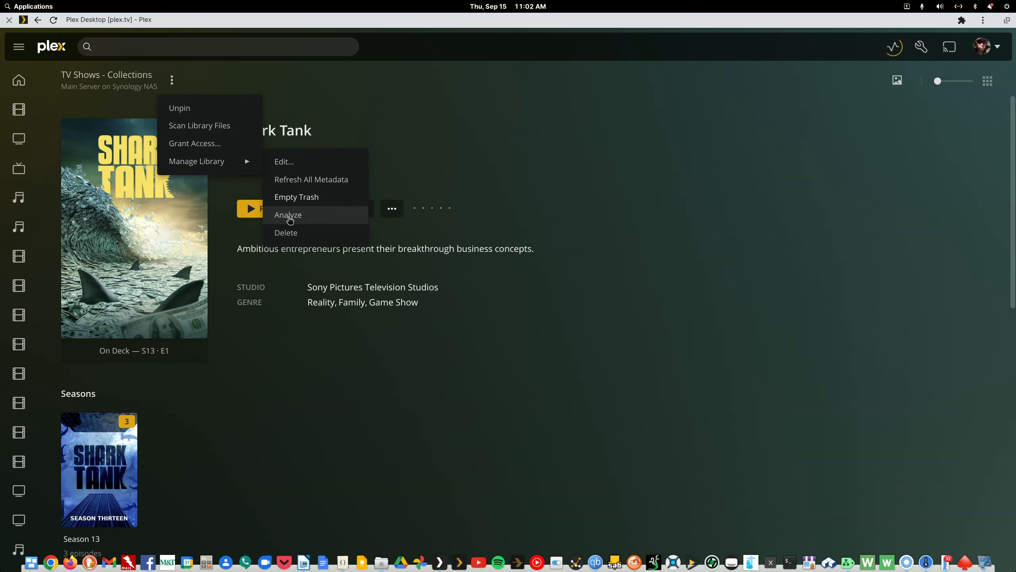
left_click(285, 161)
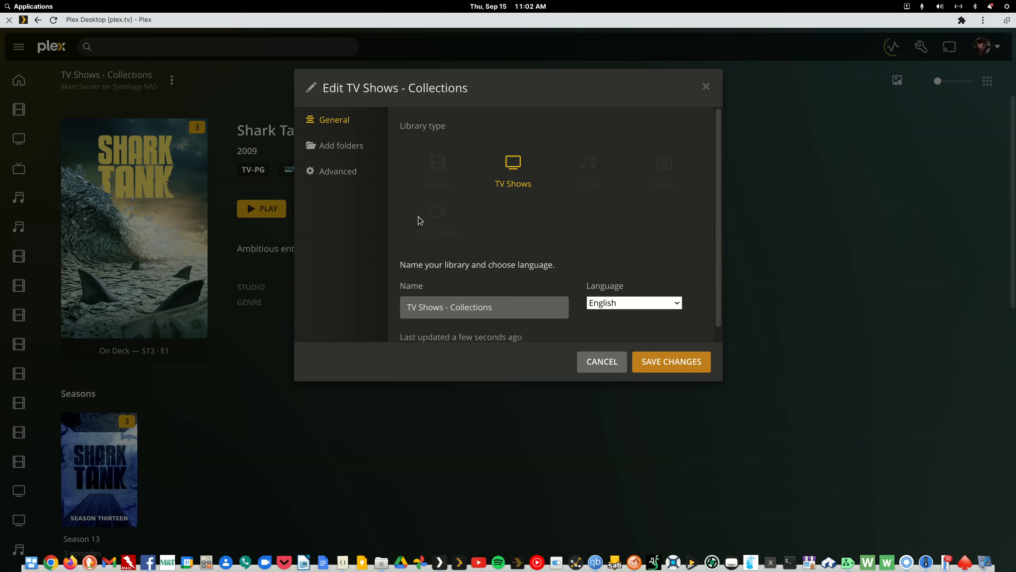
left_click(336, 171)
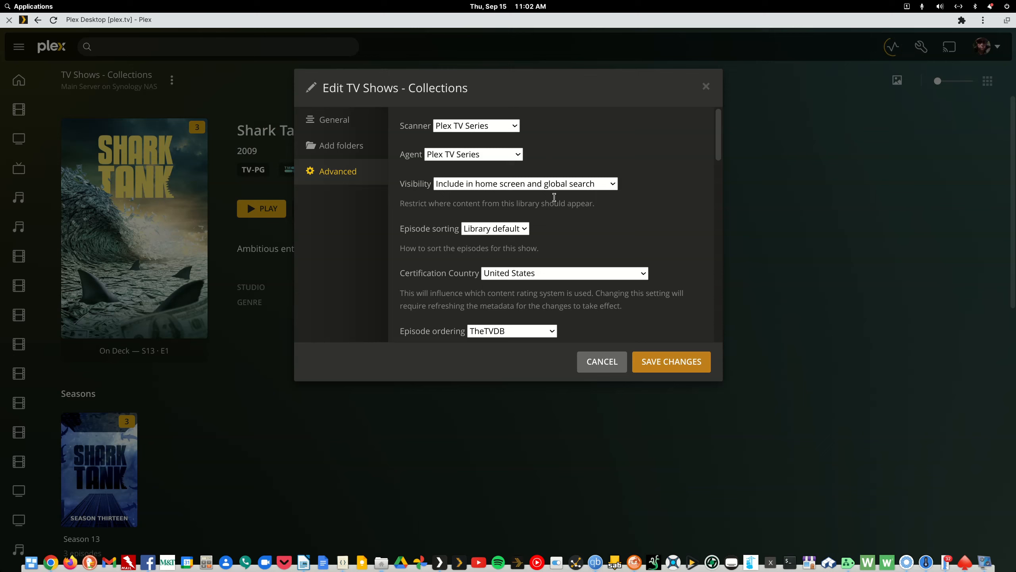
left_click(524, 229)
left_click(524, 232)
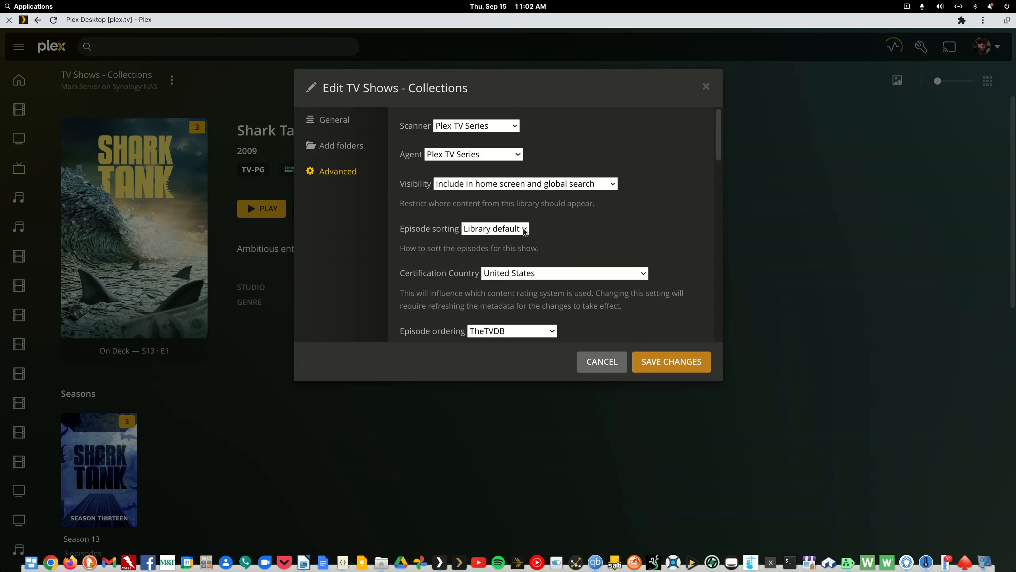
scroll(524, 232, "down", 5)
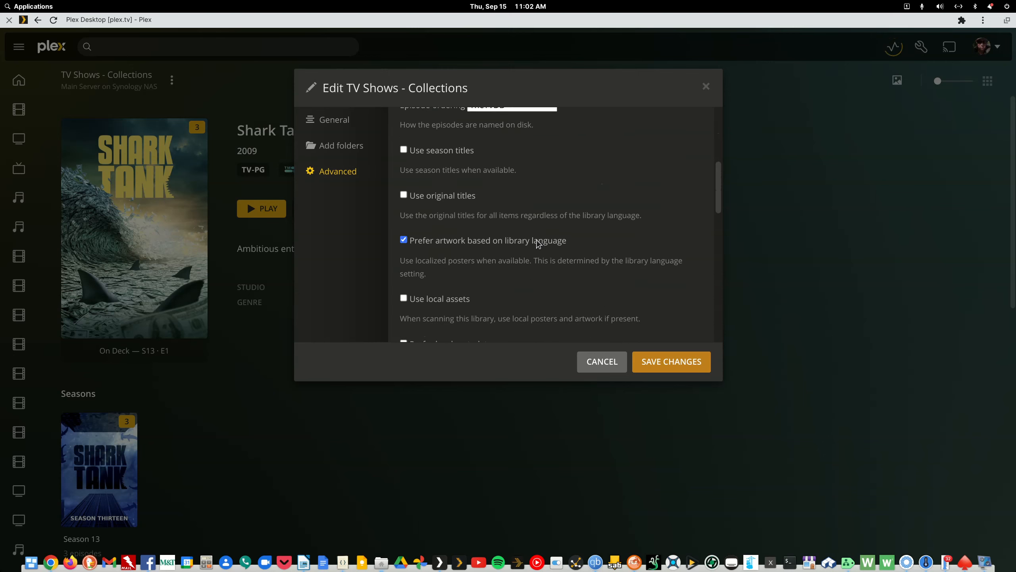
scroll(538, 244, "down", 7)
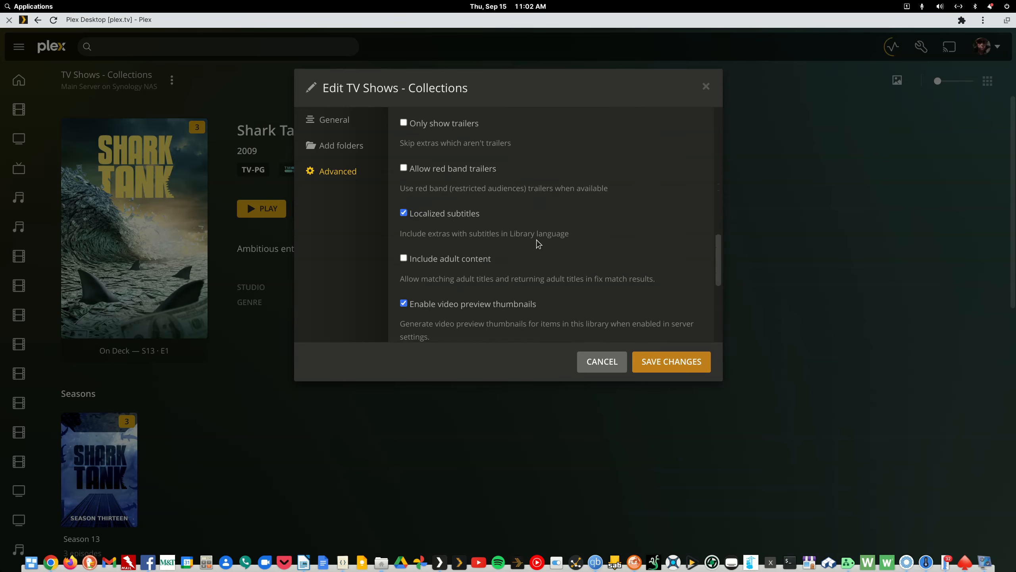
scroll(539, 244, "down", 3)
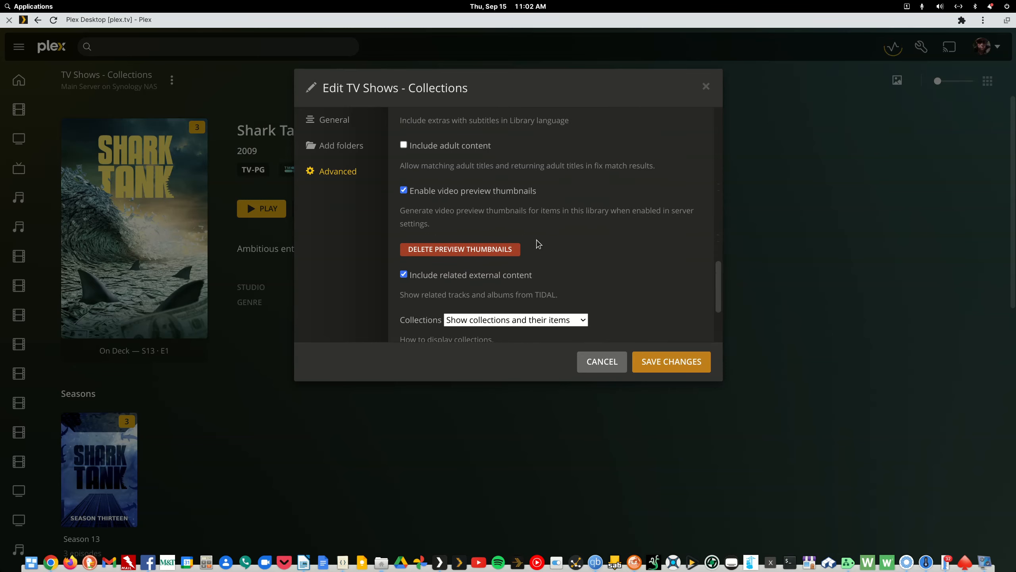
left_click(594, 363)
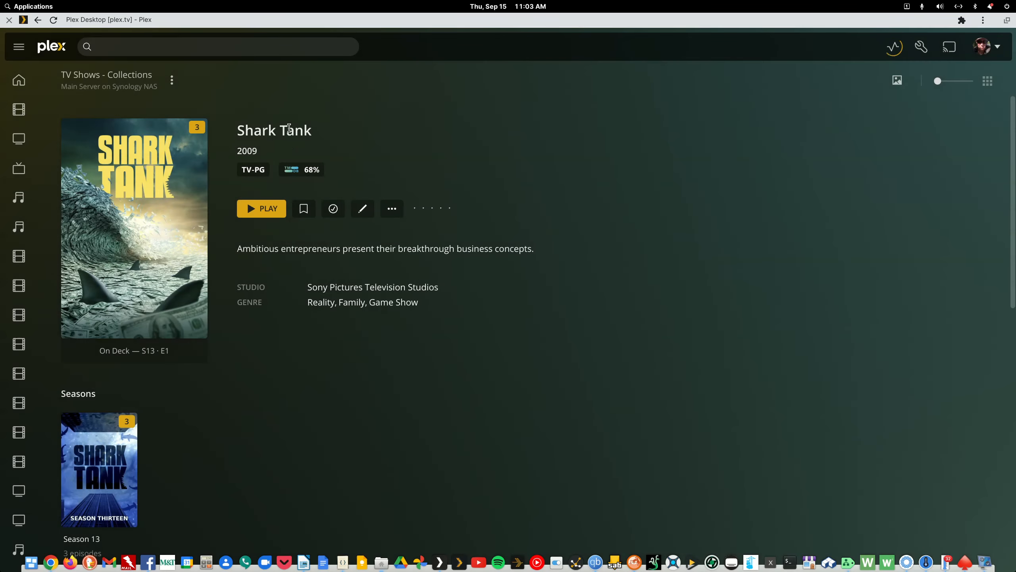
Review the Shark Tank show's advanced episode sorting and ordering options, then cancel the edit
left_click(364, 210)
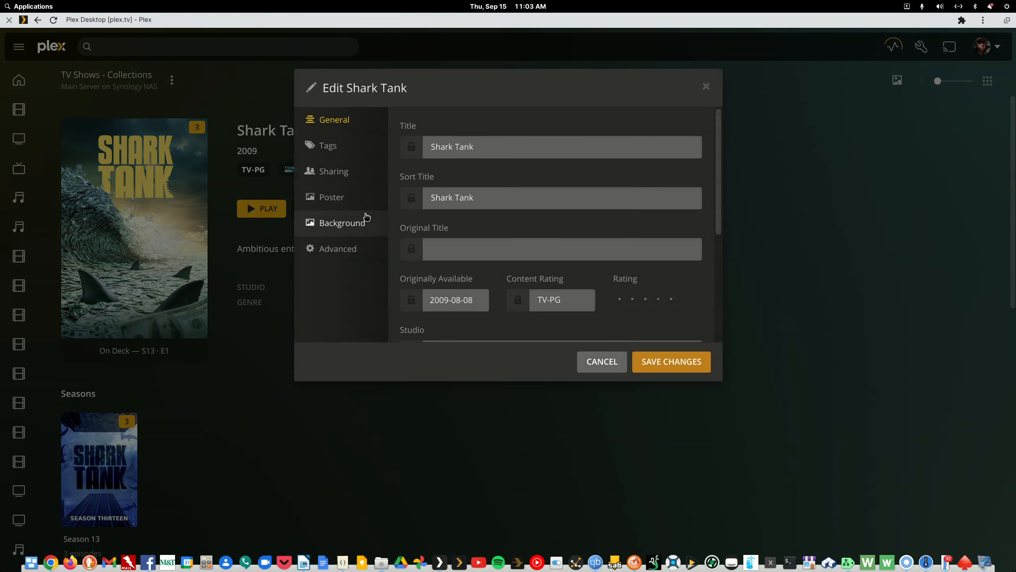
left_click(351, 251)
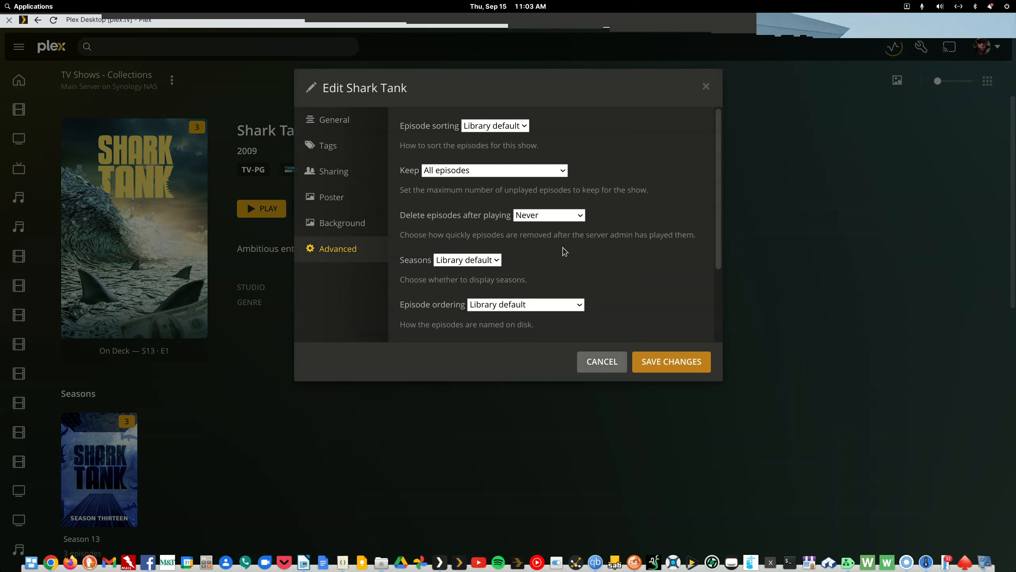
left_click(528, 126)
left_click(529, 127)
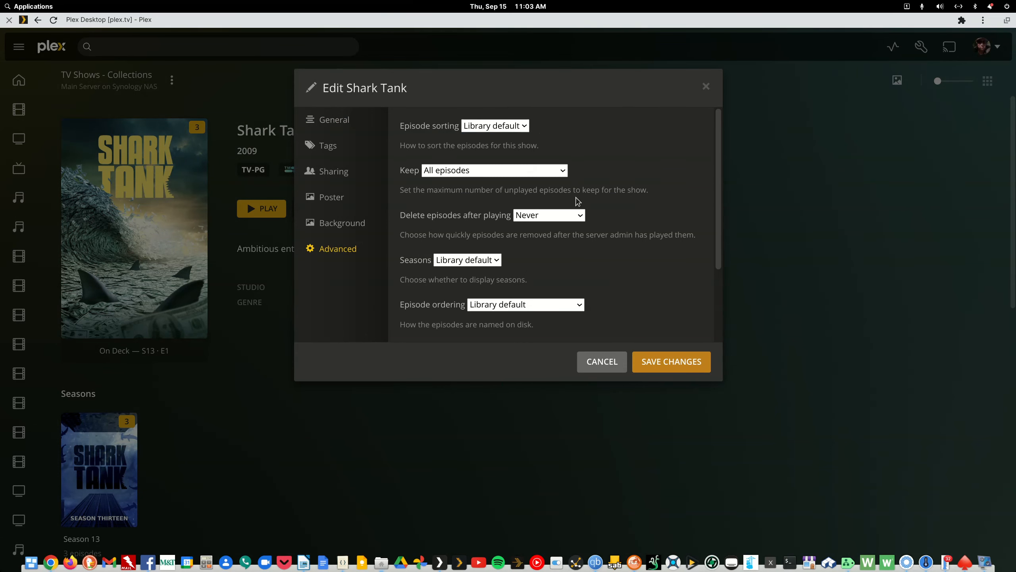
scroll(579, 201, "down", 2)
scroll(540, 226, "down", 1)
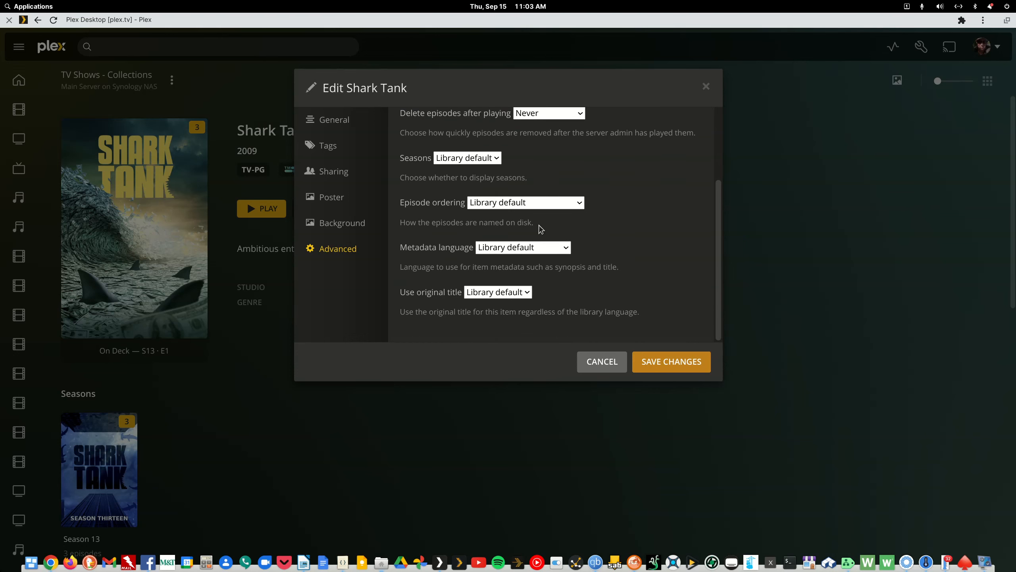
left_click(574, 197)
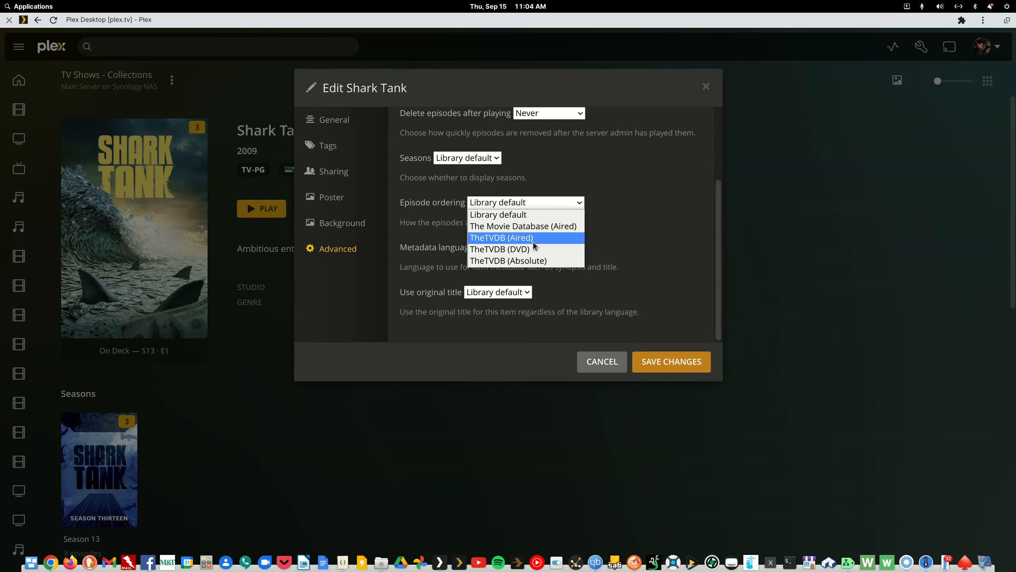
left_click(608, 370)
left_click(609, 369)
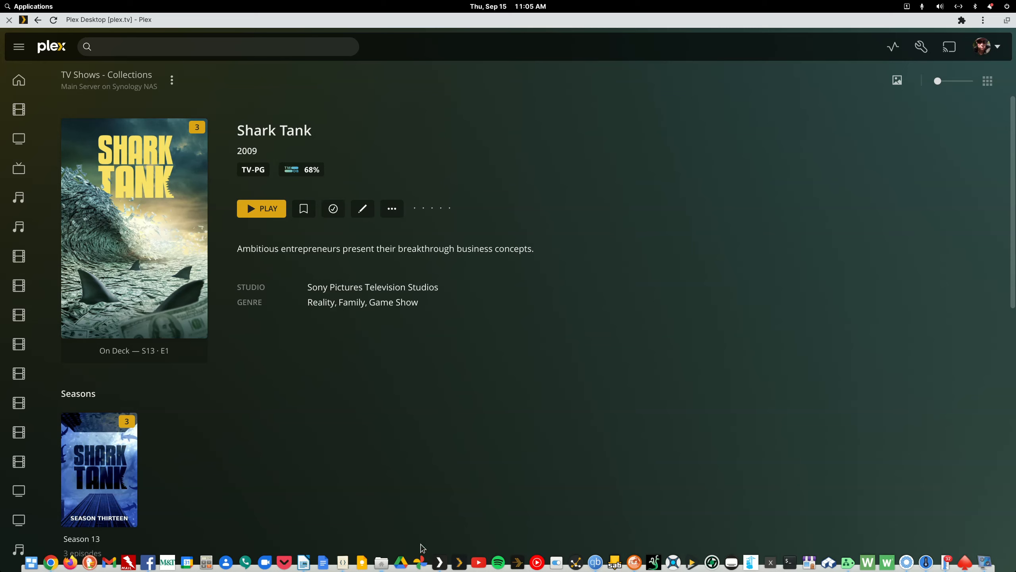
Open the Shark Tank Season 13 folder in the file manager
left_click(380, 564)
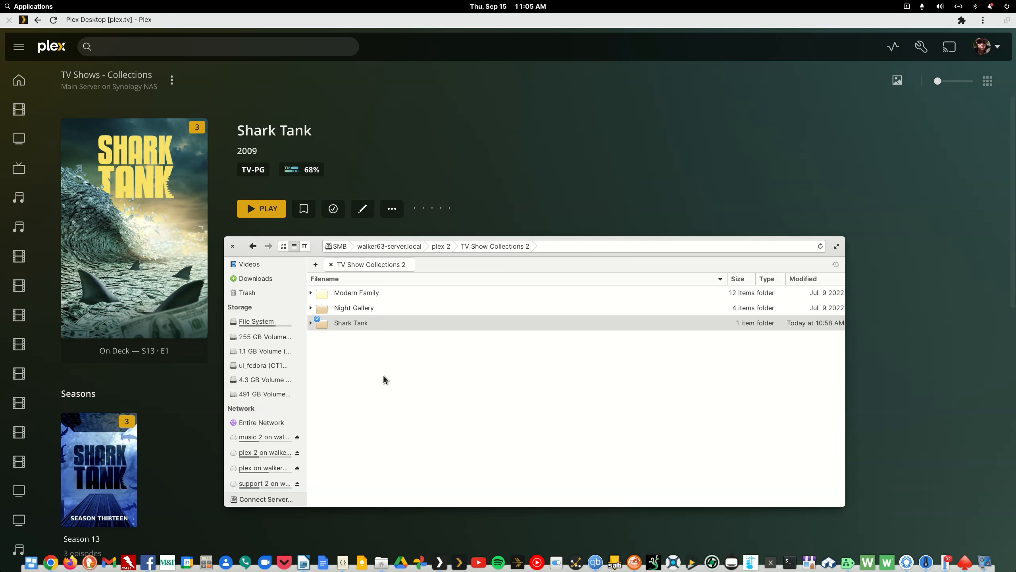
double_click(356, 322)
double_click(356, 293)
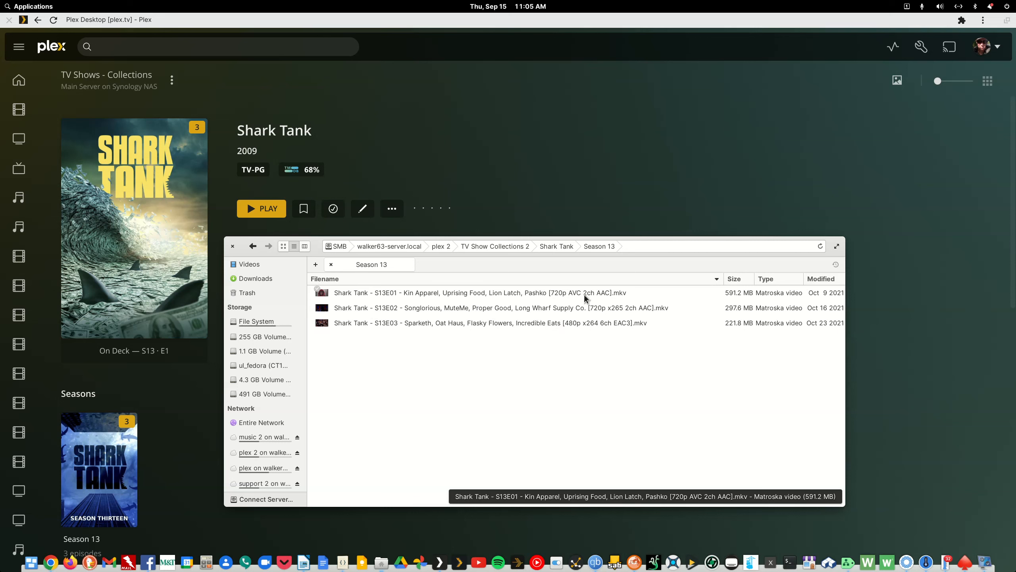
Open episode S13E01 in the media player and inspect its codec information before closing it
double_click(467, 292)
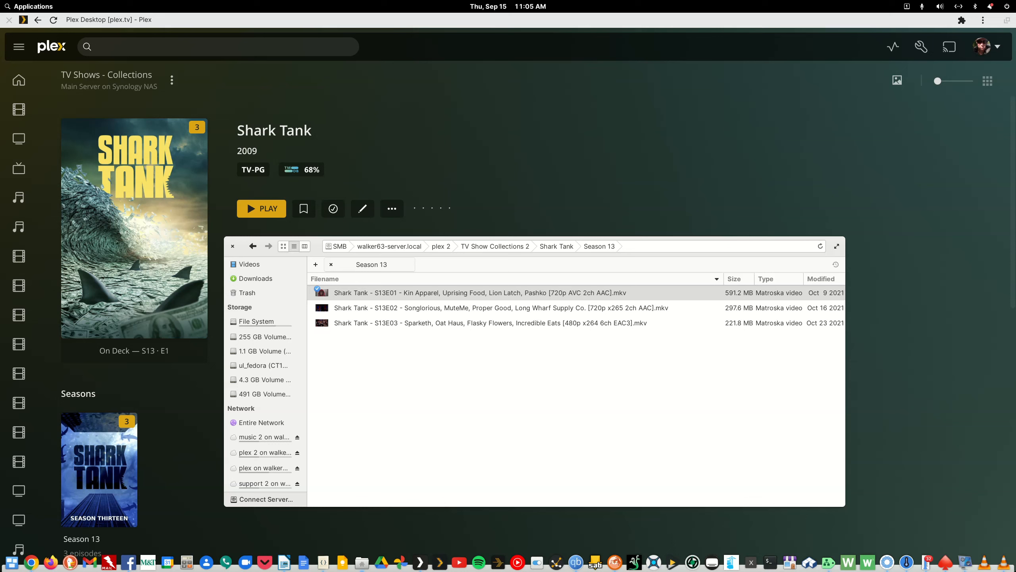
key("ctrl+j")
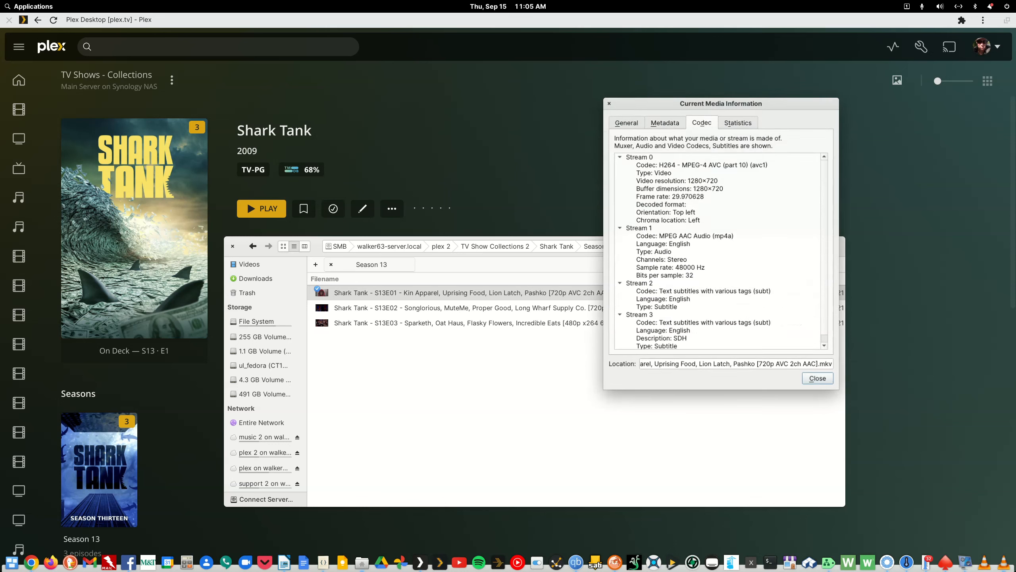
left_click_drag(809, 102, 768, 96)
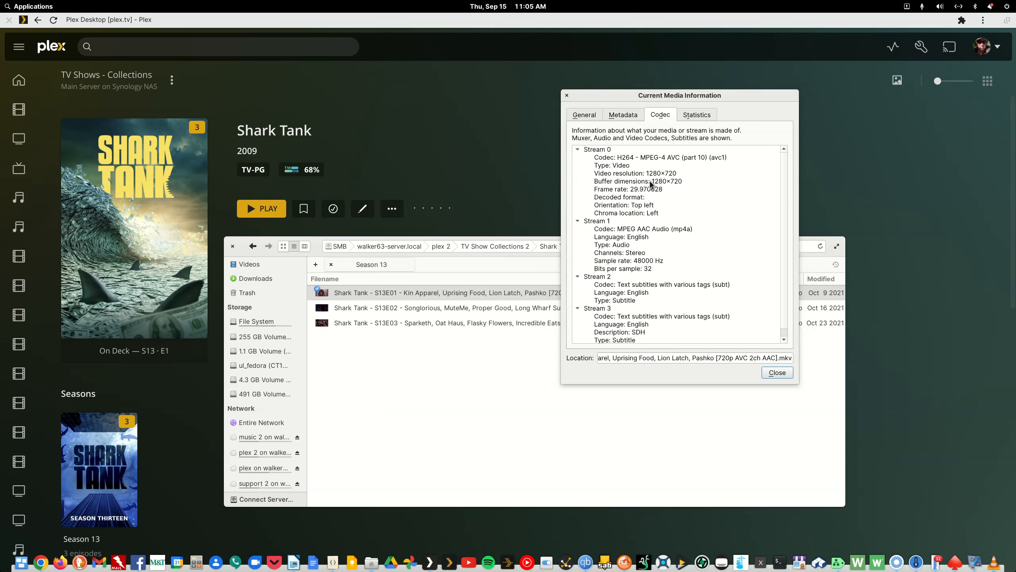
scroll(651, 185, "down", 1)
scroll(652, 185, "up", 1)
left_click(766, 375)
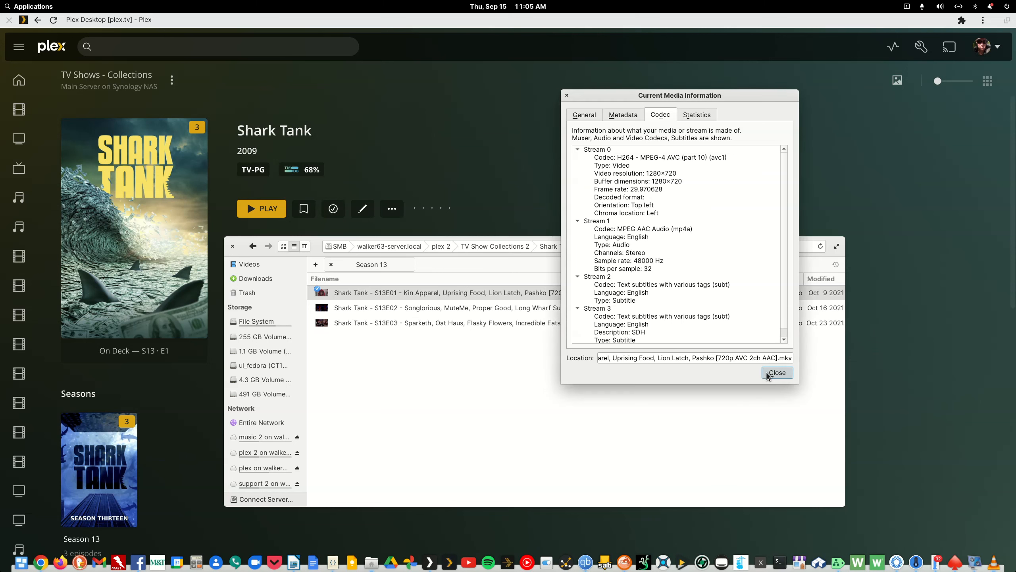